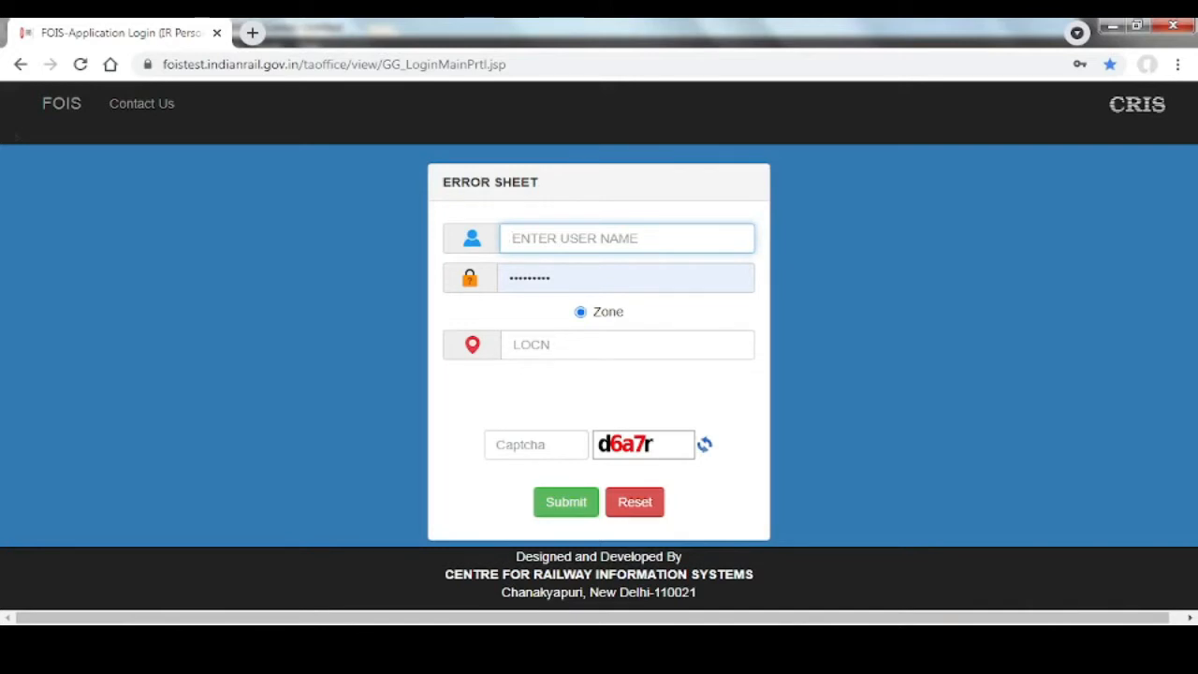
Fill in the login form with the user name, account password, location CR and captcha code, and submit it.
text(AACR)
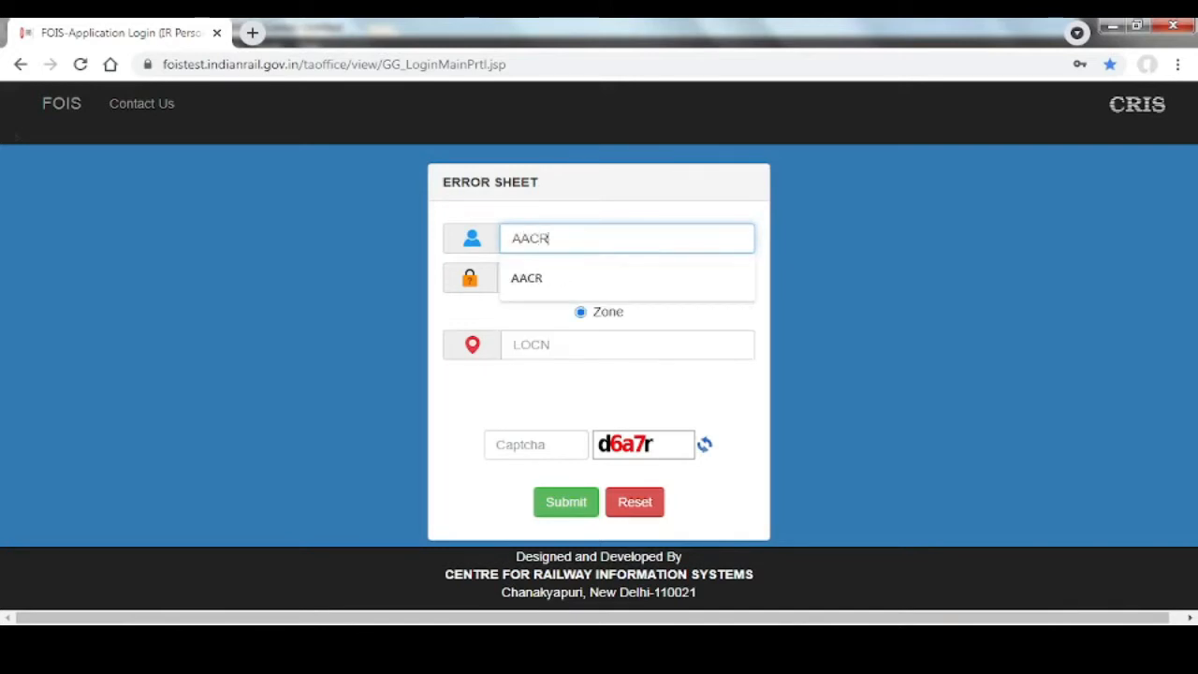
key(Tab)
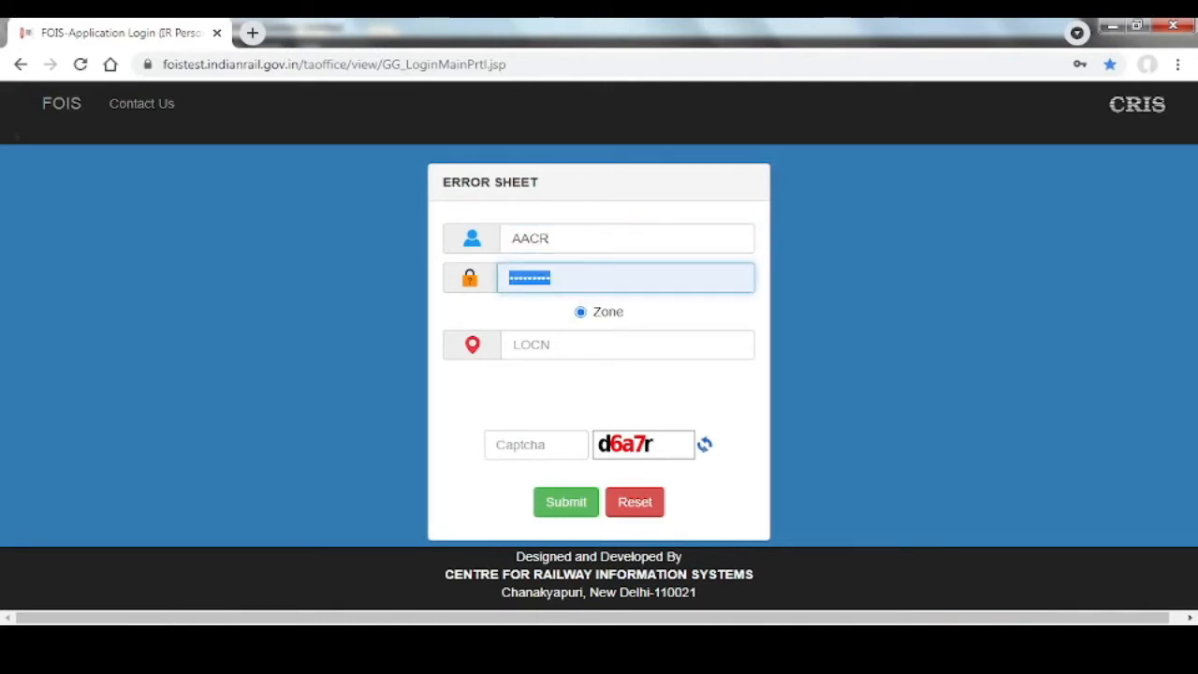
text(••••)
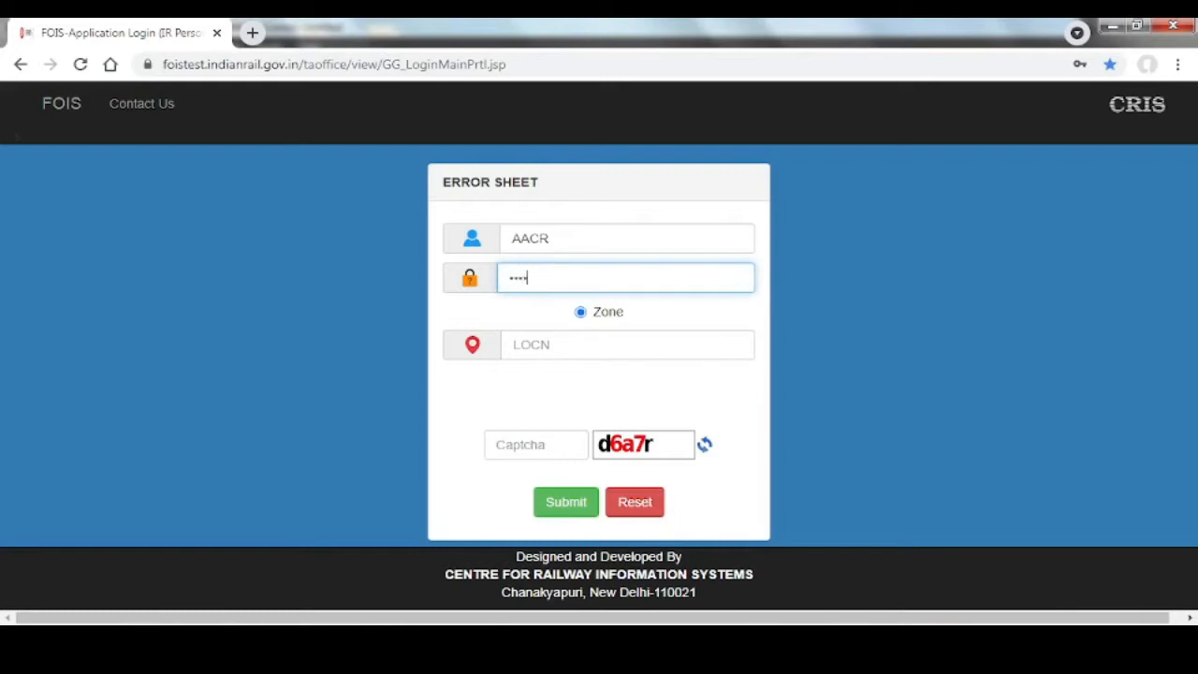
text(•••••)
key(Tab)
key(Tab)
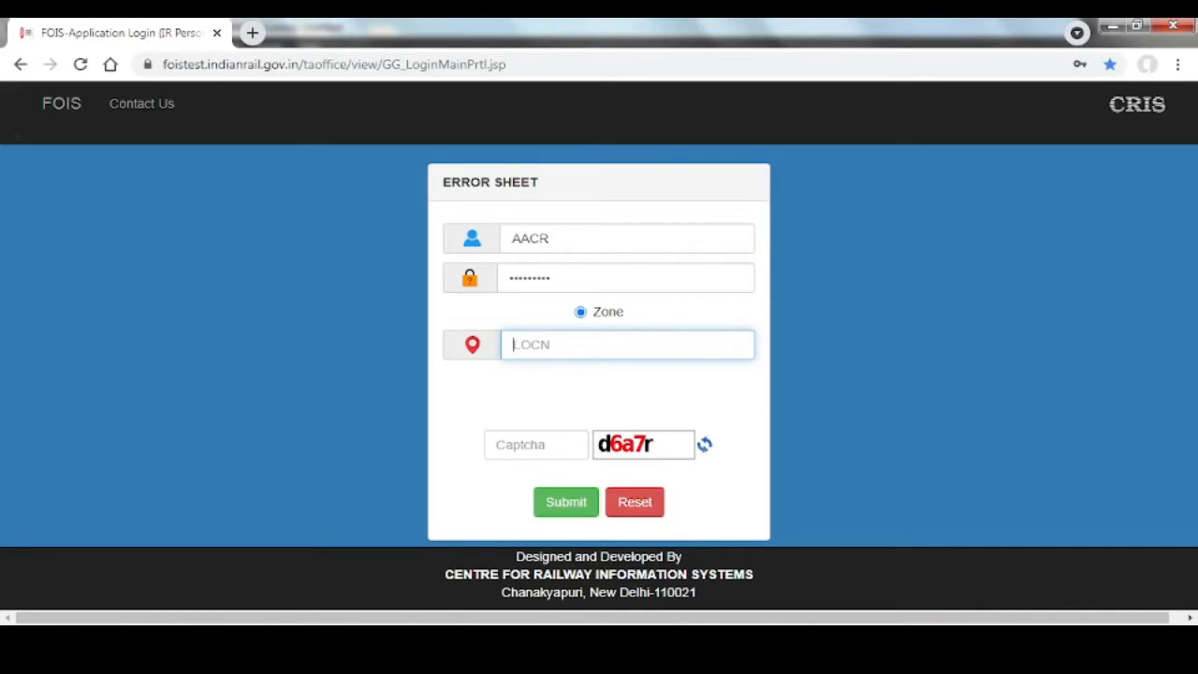
text(CR)
click(536, 445)
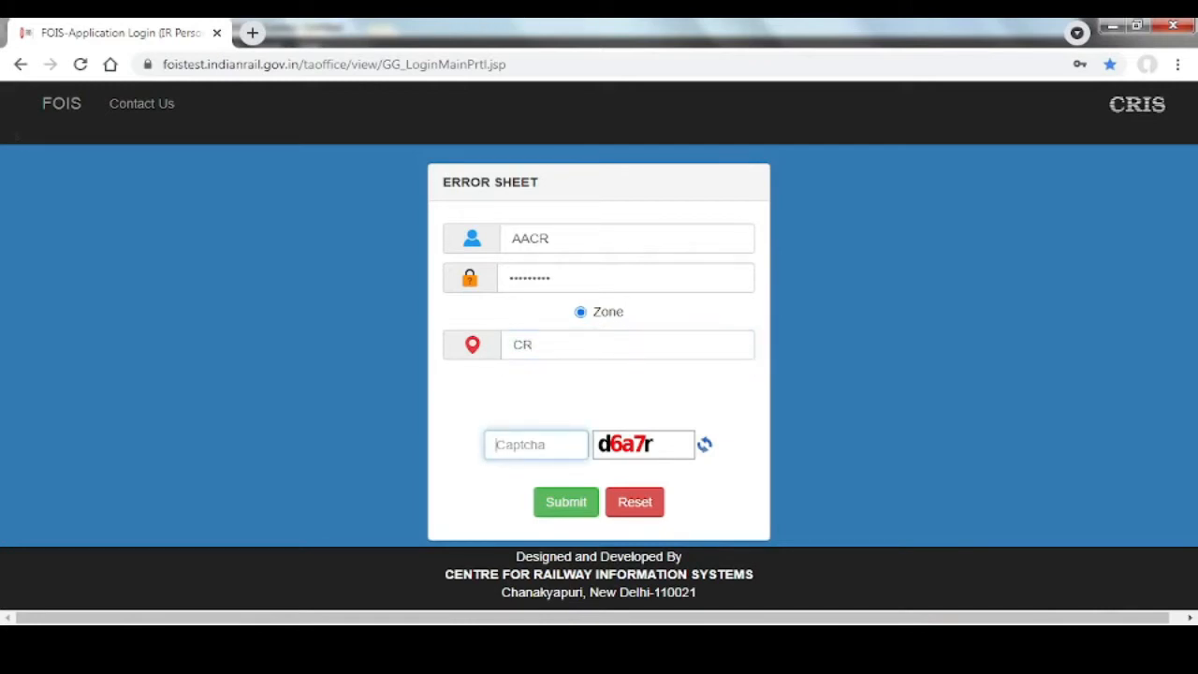
text(d6a7r)
click(578, 506)
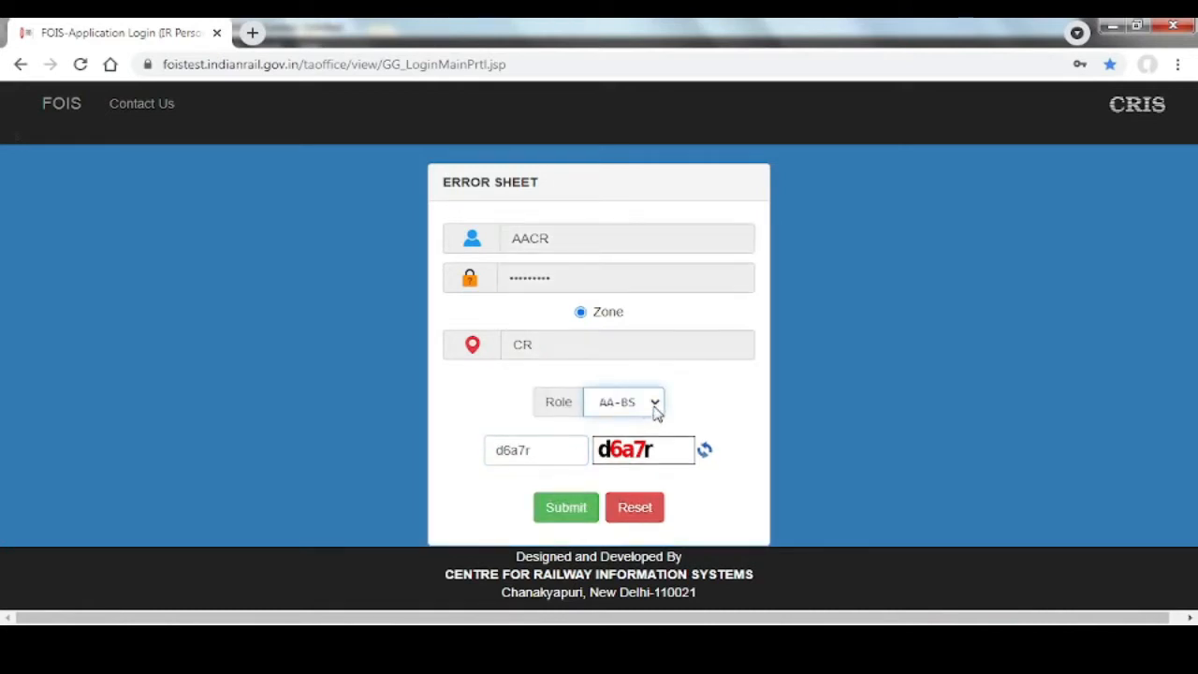
Choose the AA-DW role and submit the login to enter the error sheet module.
click(656, 409)
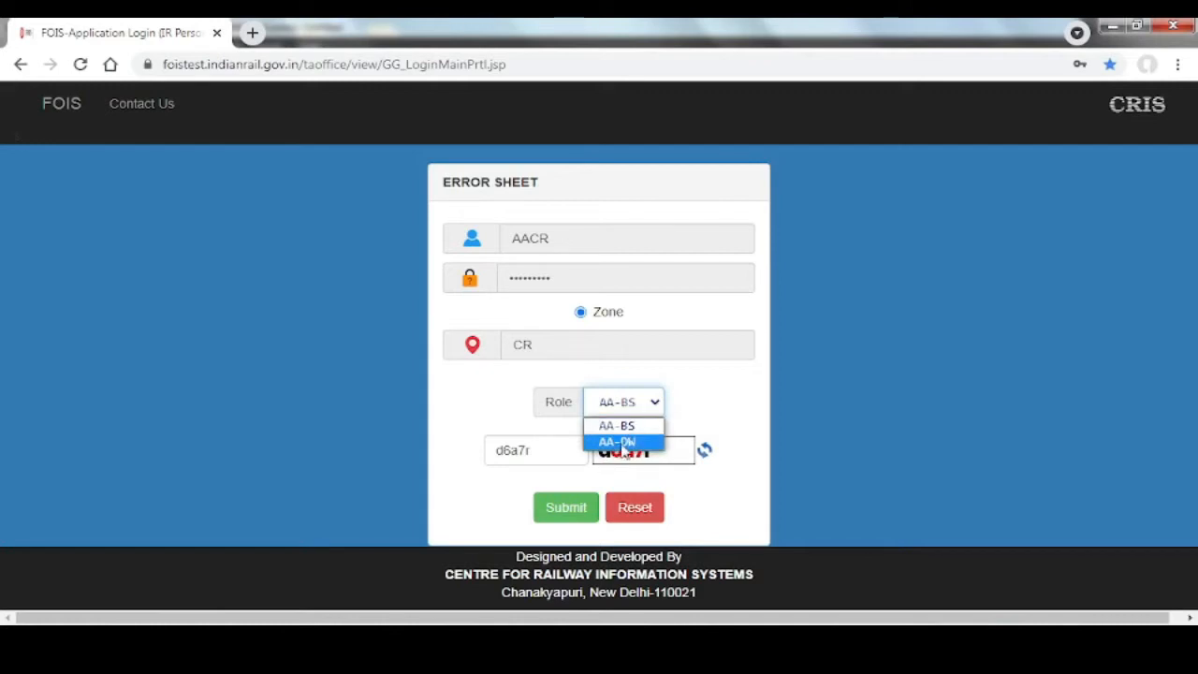
click(630, 443)
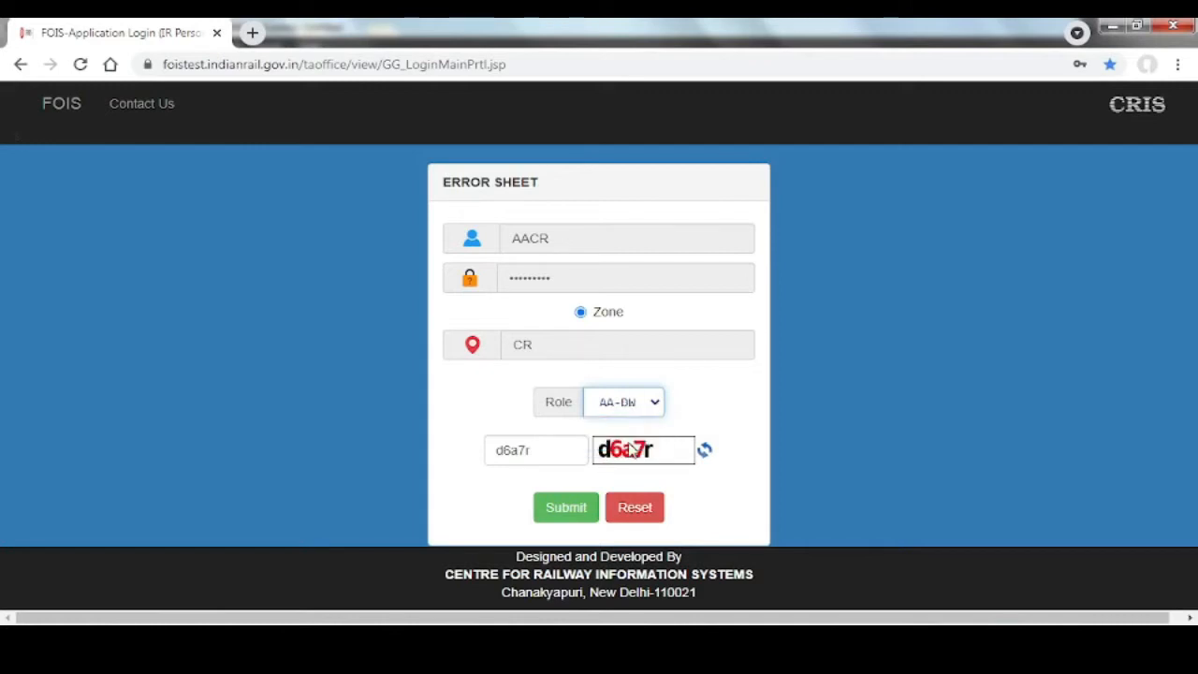
click(557, 514)
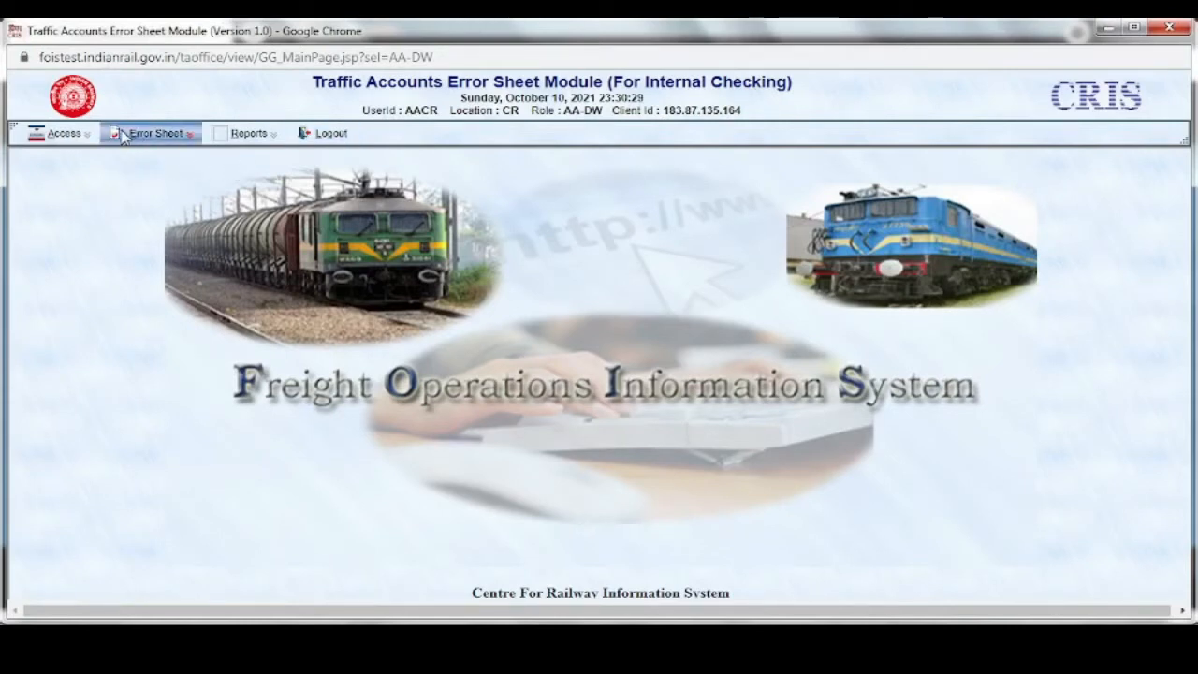
Open Verification of Demurrage Charges and set the division filter to NGP.
click(156, 136)
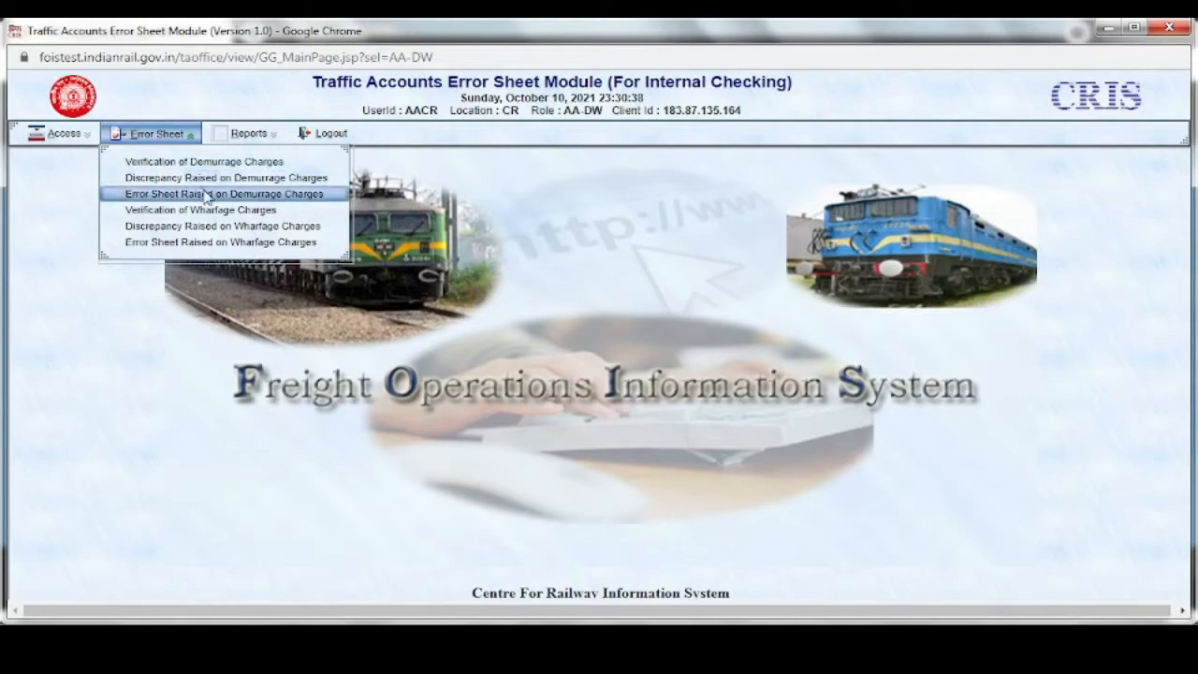
click(161, 166)
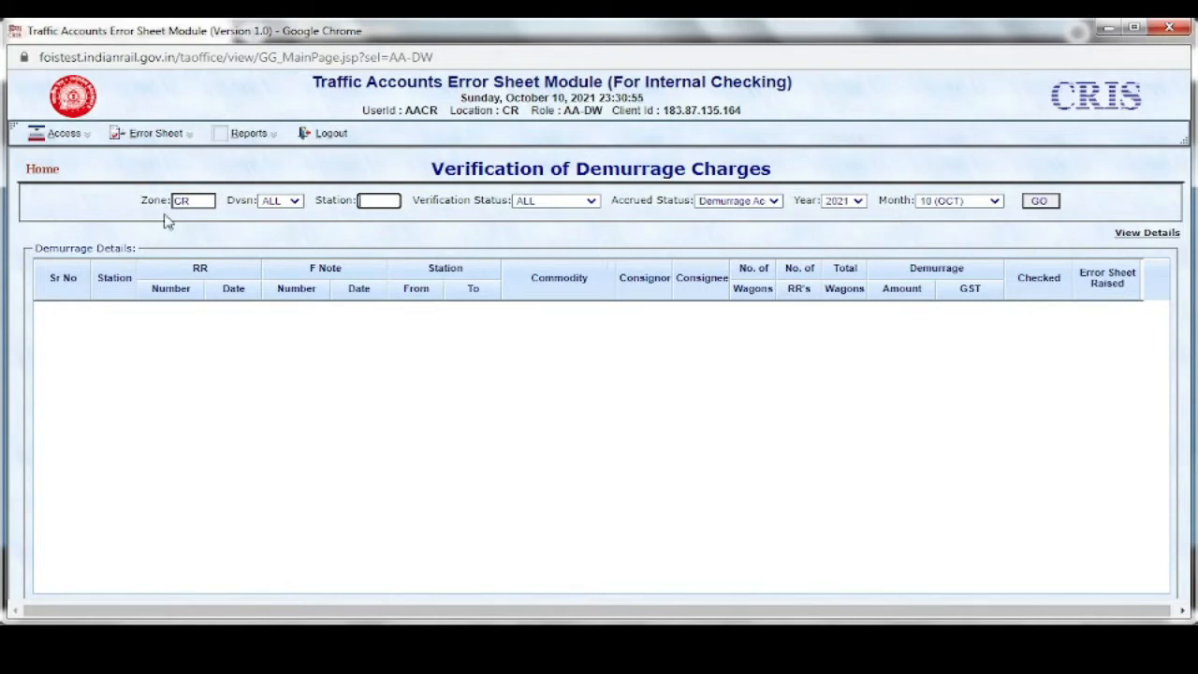
click(199, 198)
click(293, 202)
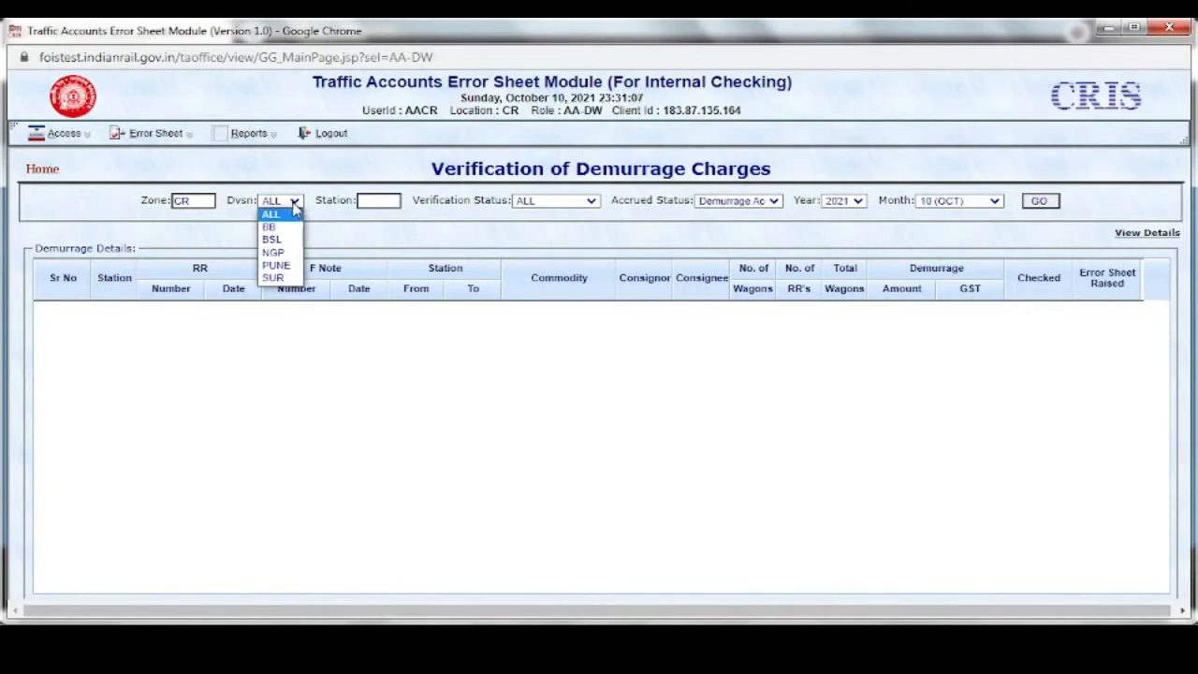
click(285, 254)
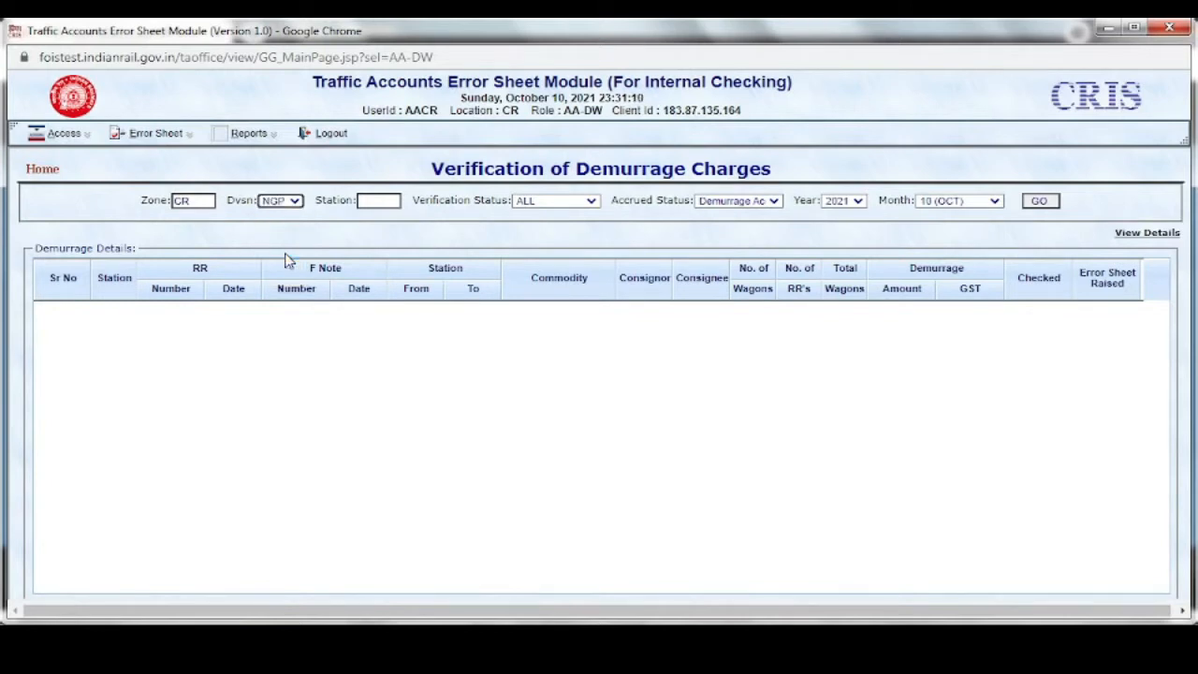
Set the station filter for the demurrage charges to BTBR.
click(381, 199)
click(381, 198)
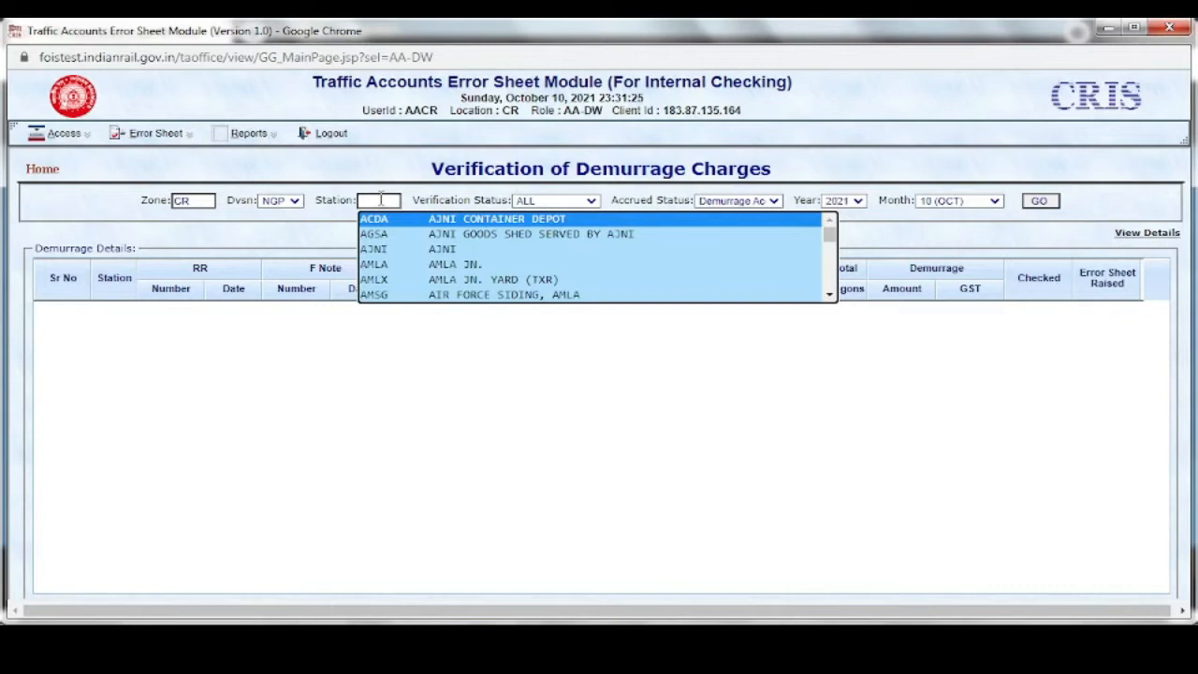
text(bt)
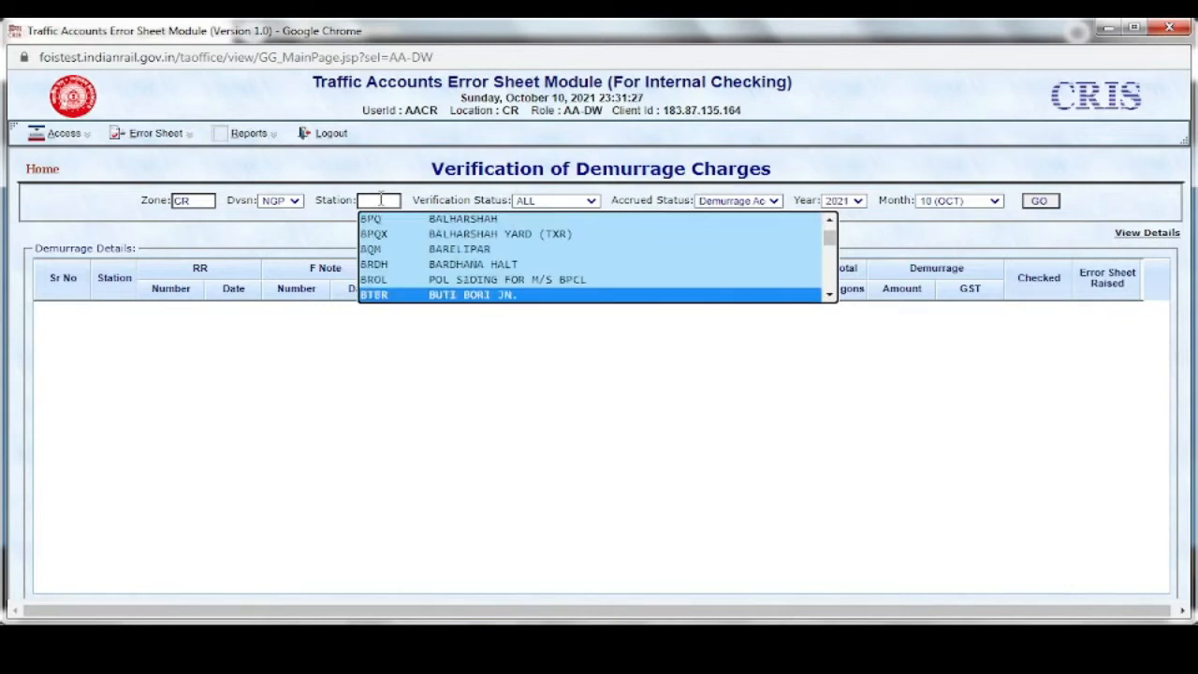
click(380, 199)
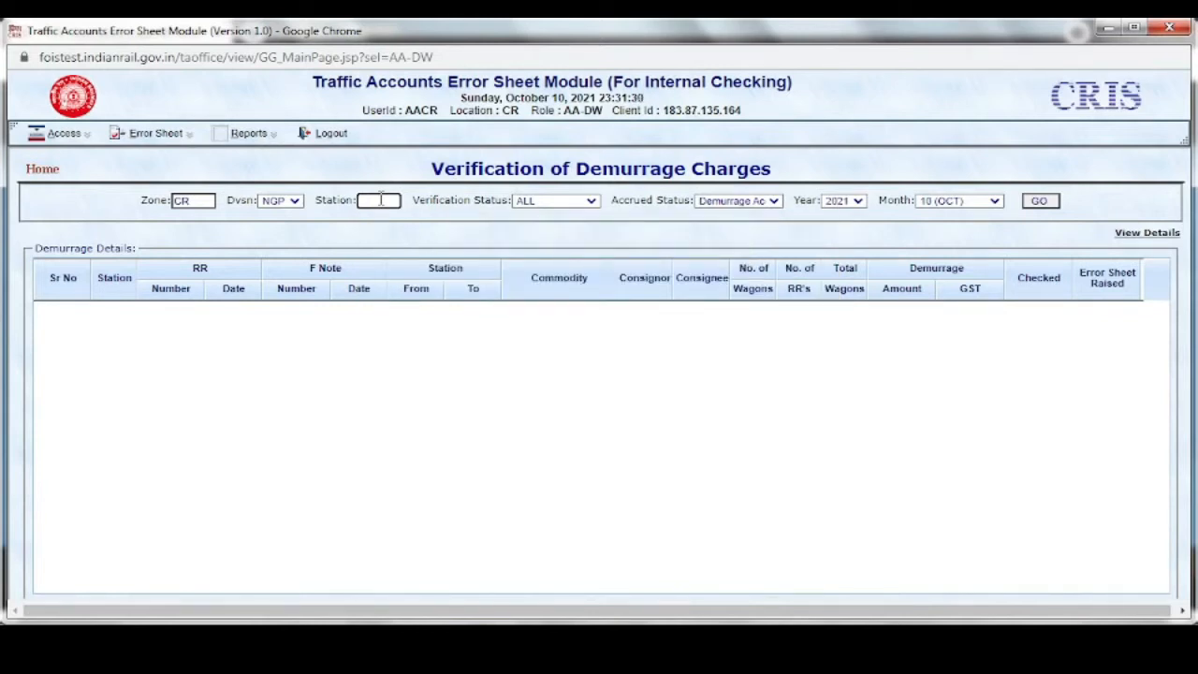
text(N)
key(BackSpace)
text(BTBR)
Select Demurrage Accrued RRs as the accrued status and 07 (JUL) as the month, and retrieve the demurrage records.
click(775, 202)
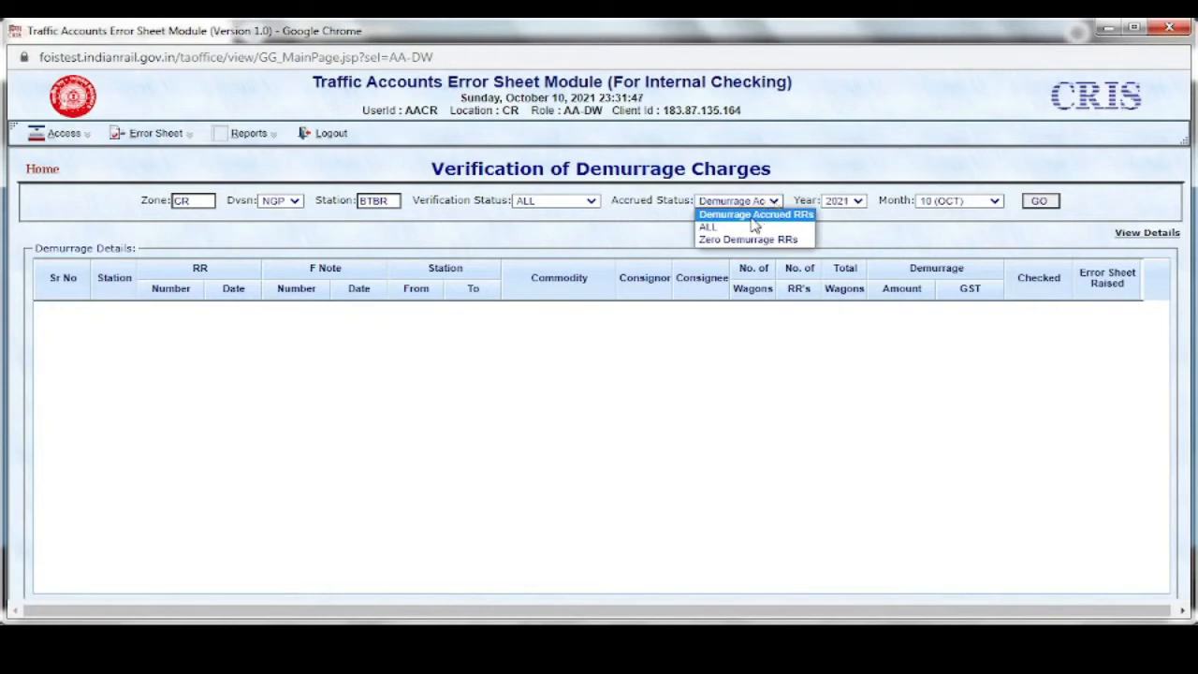
click(754, 223)
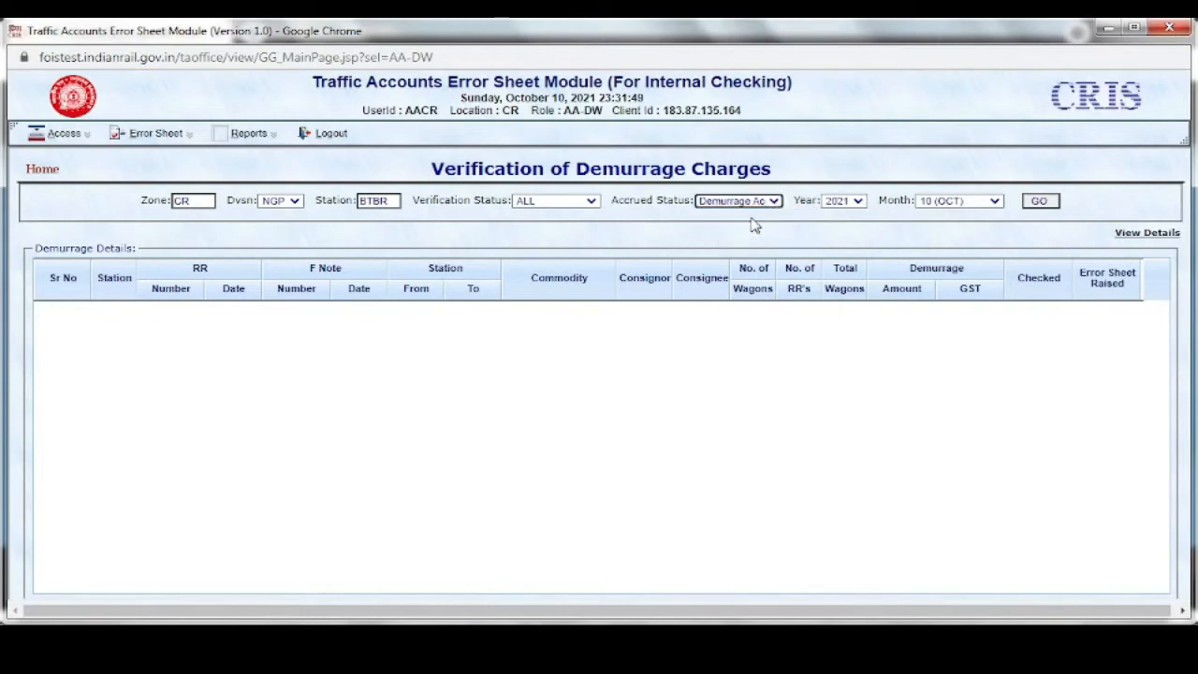
click(994, 202)
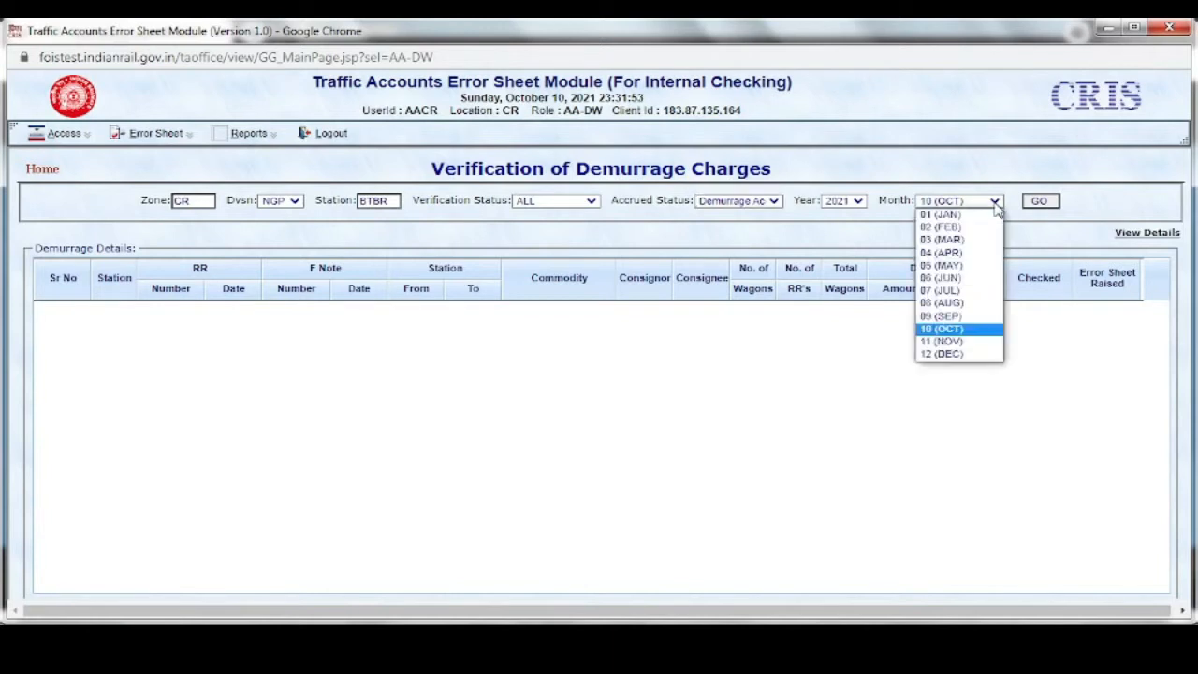
click(957, 292)
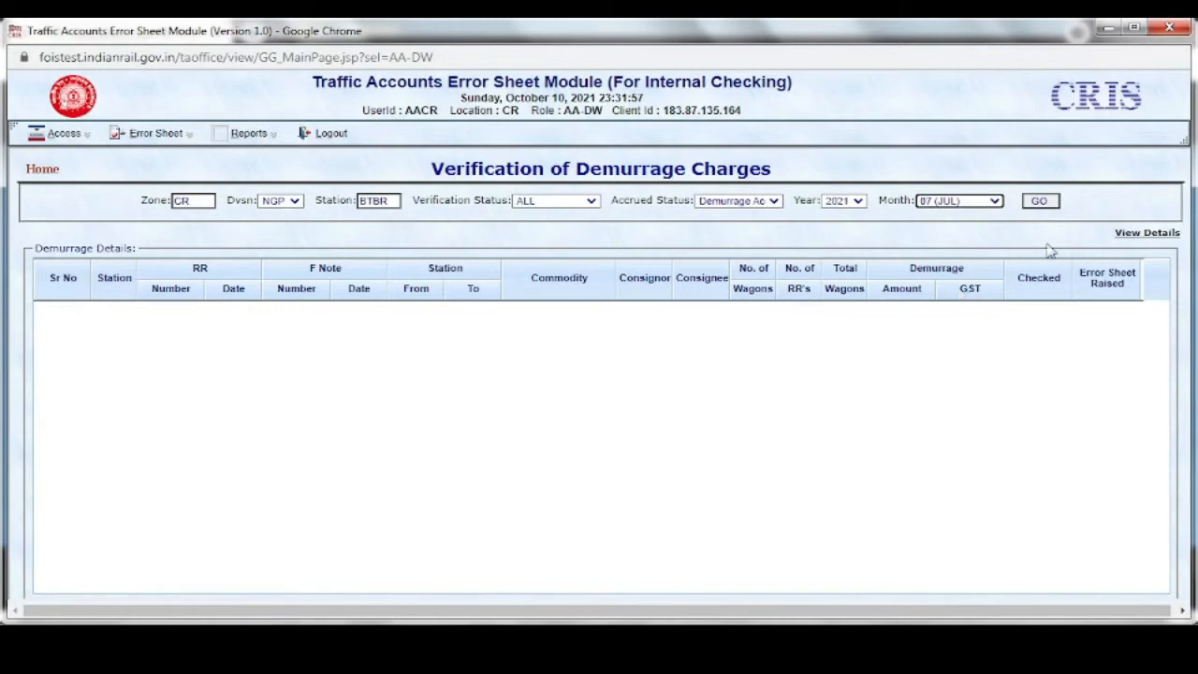
click(1047, 209)
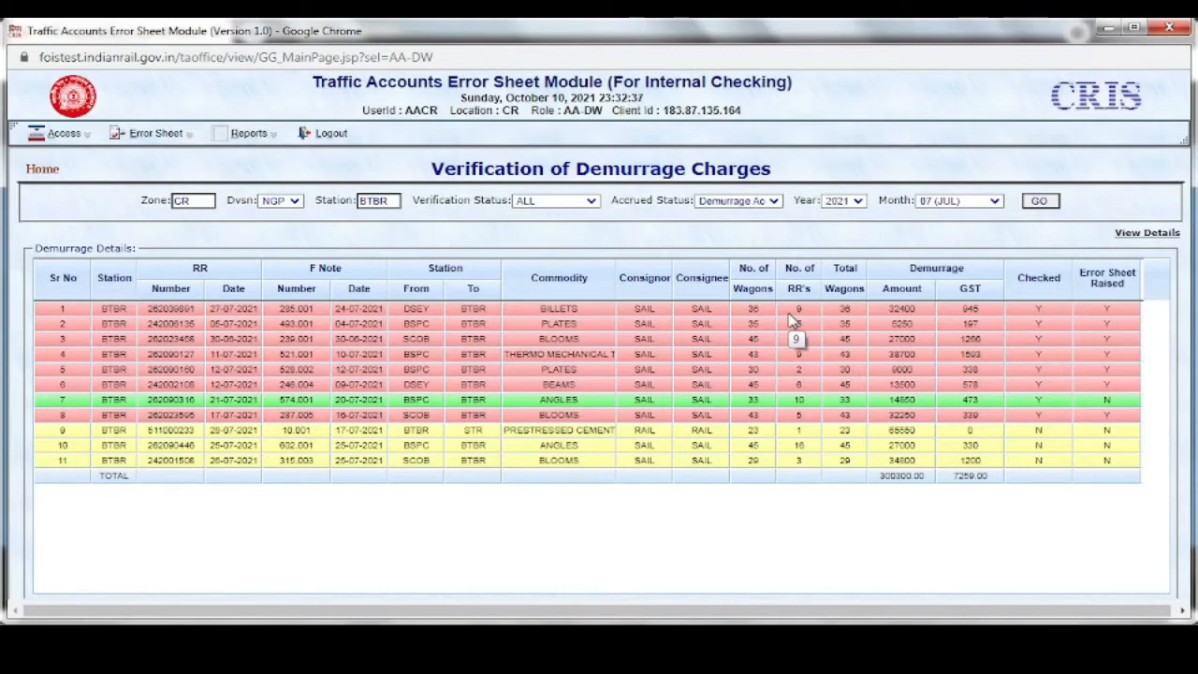
Open the demurrage details of record 11 (BLOOMS, SCOB to BTBR) and review its wagon-wise details through to the end.
click(123, 461)
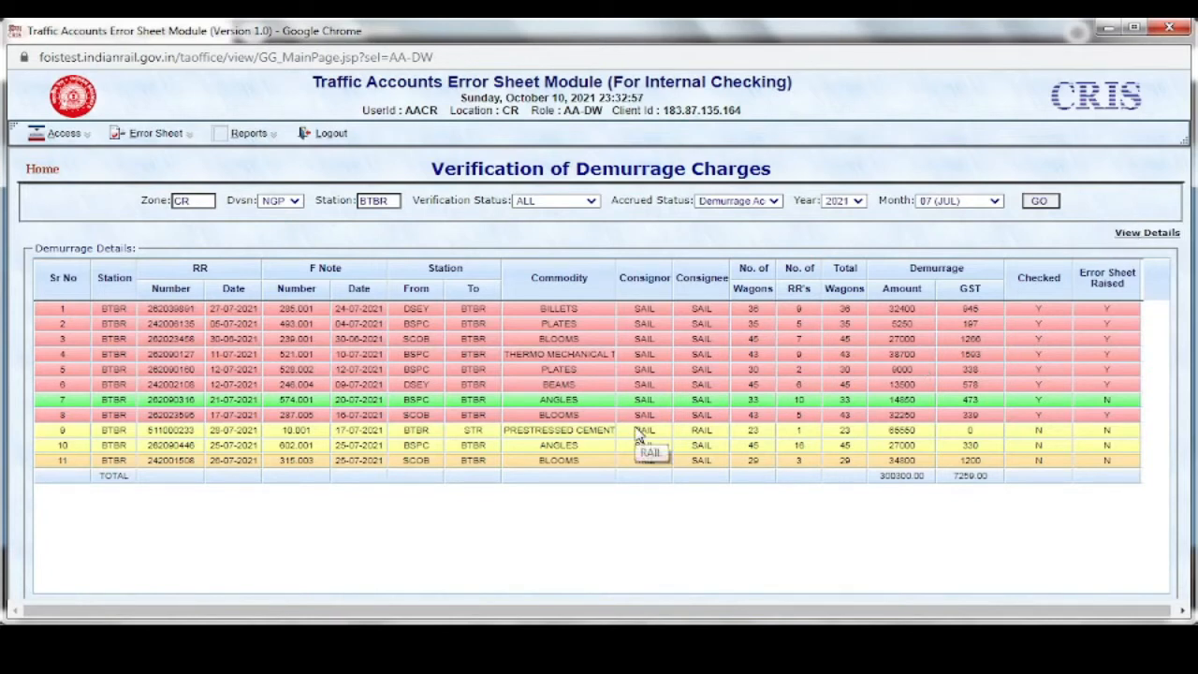
click(493, 464)
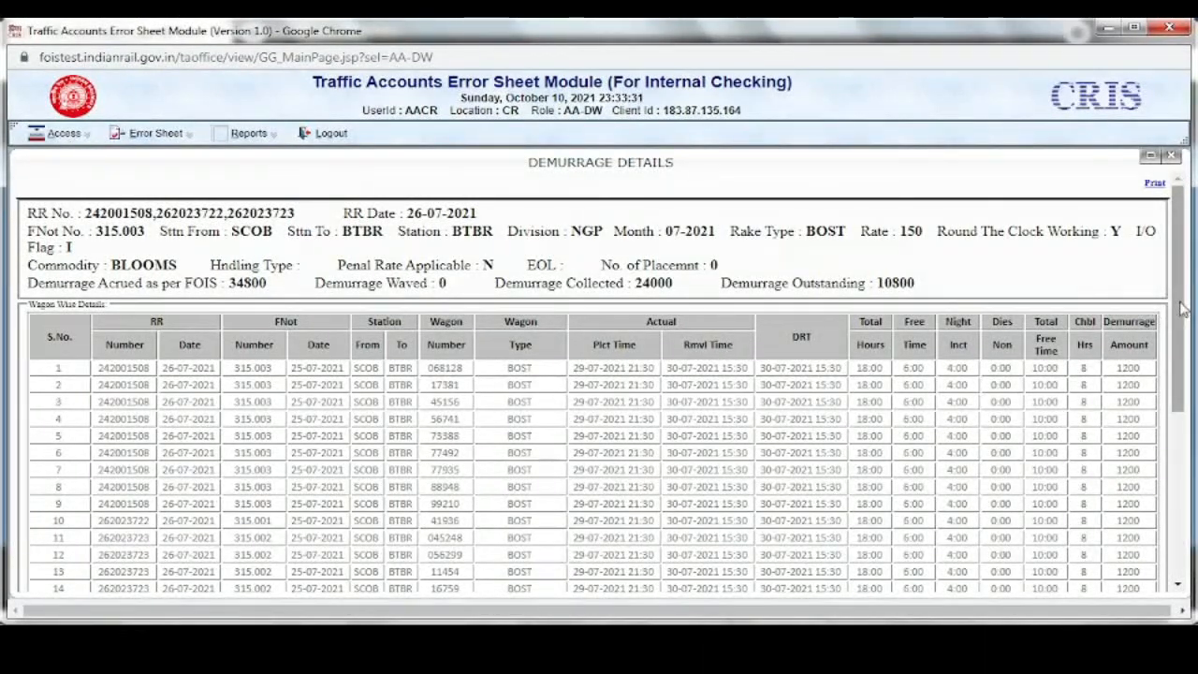
drag(1182, 312, 1175, 335)
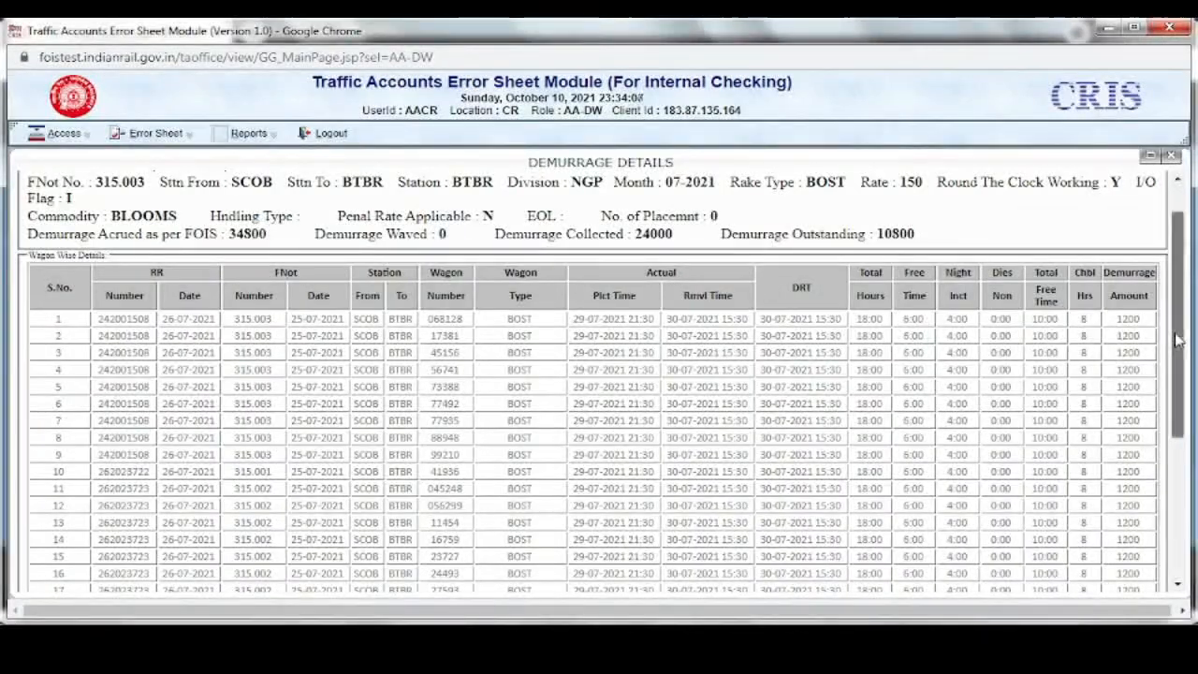
drag(1177, 342, 1180, 262)
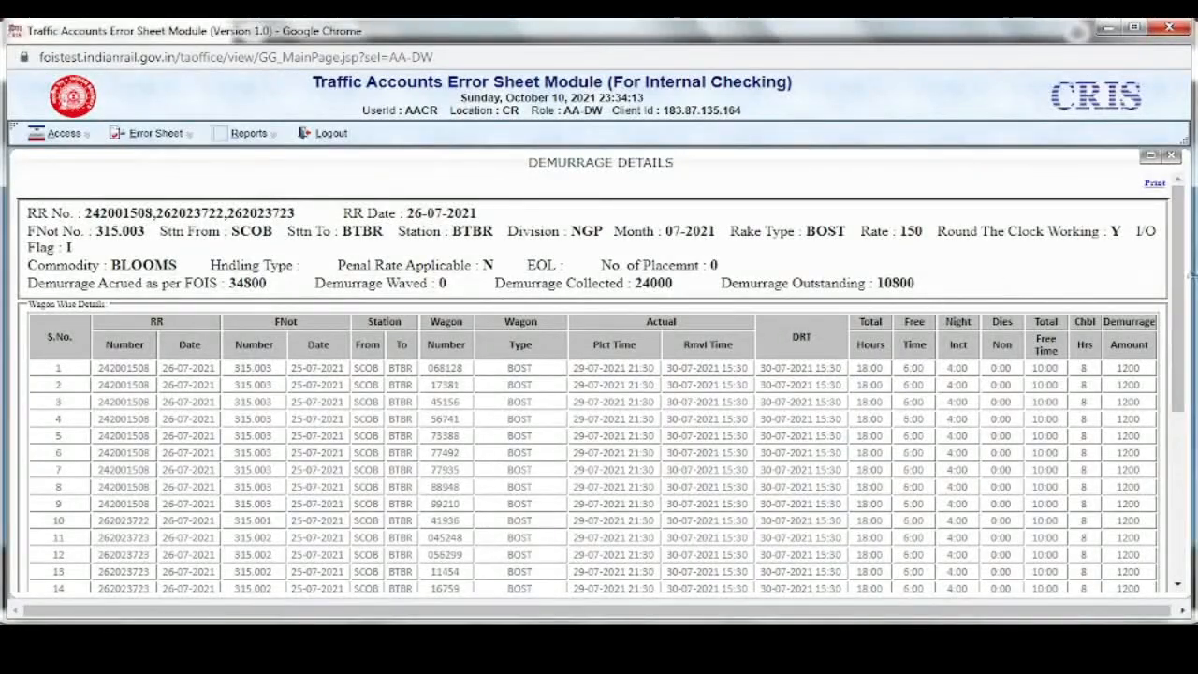
drag(1180, 285, 1179, 483)
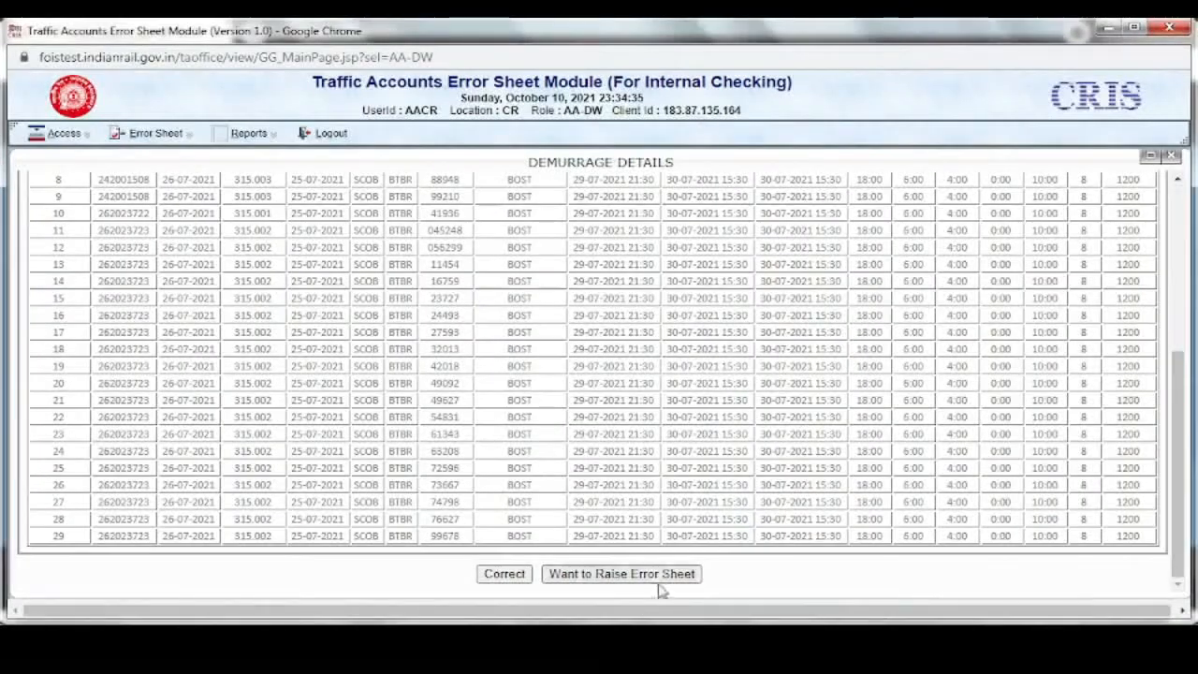
Start raising an error sheet for this record and set the free time in the SHOULD BE row to 5:00.
click(586, 577)
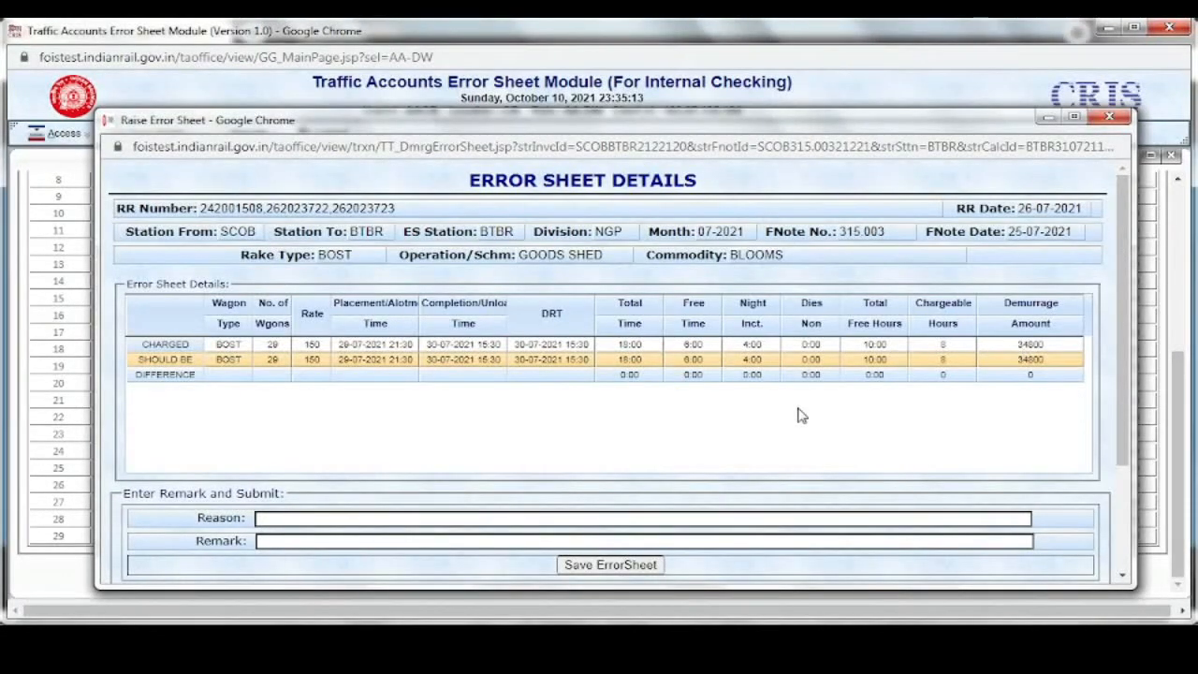
click(706, 365)
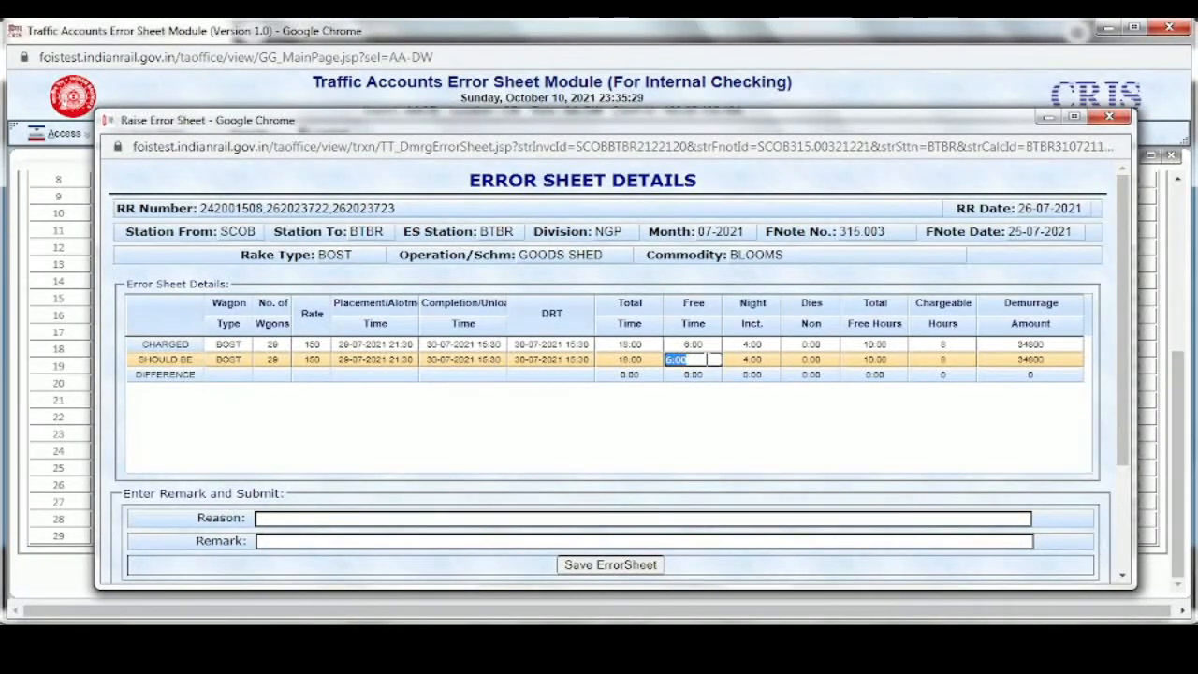
key(BackSpace)
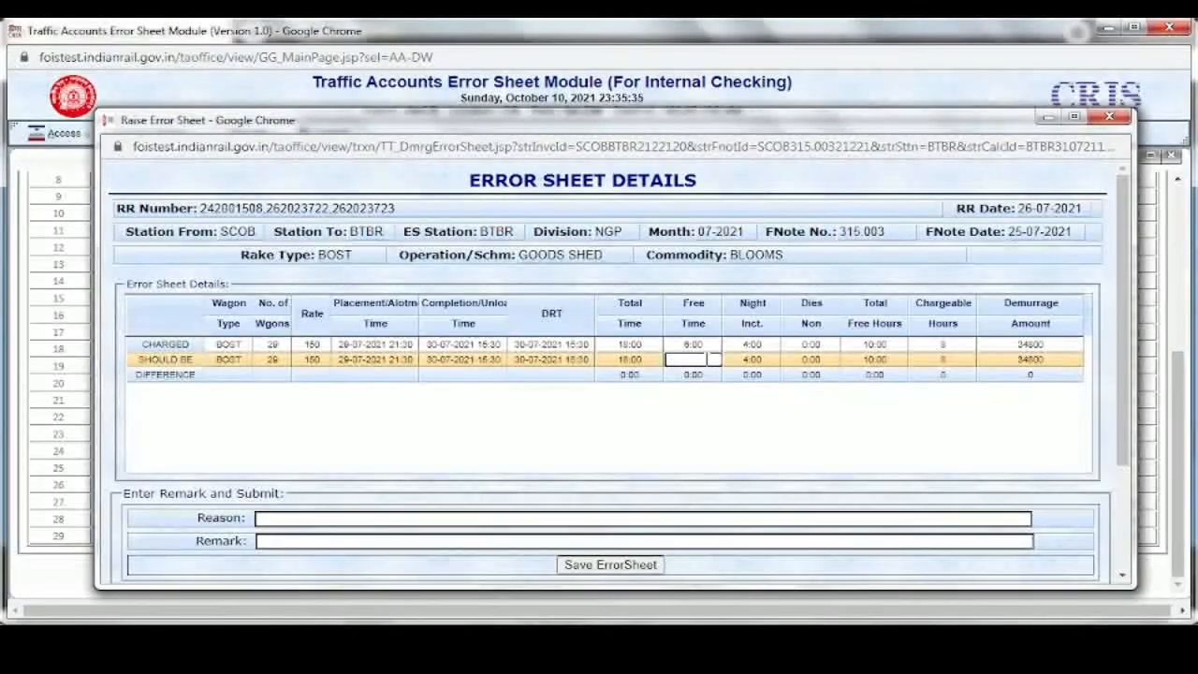
text(5:00)
key(Tab)
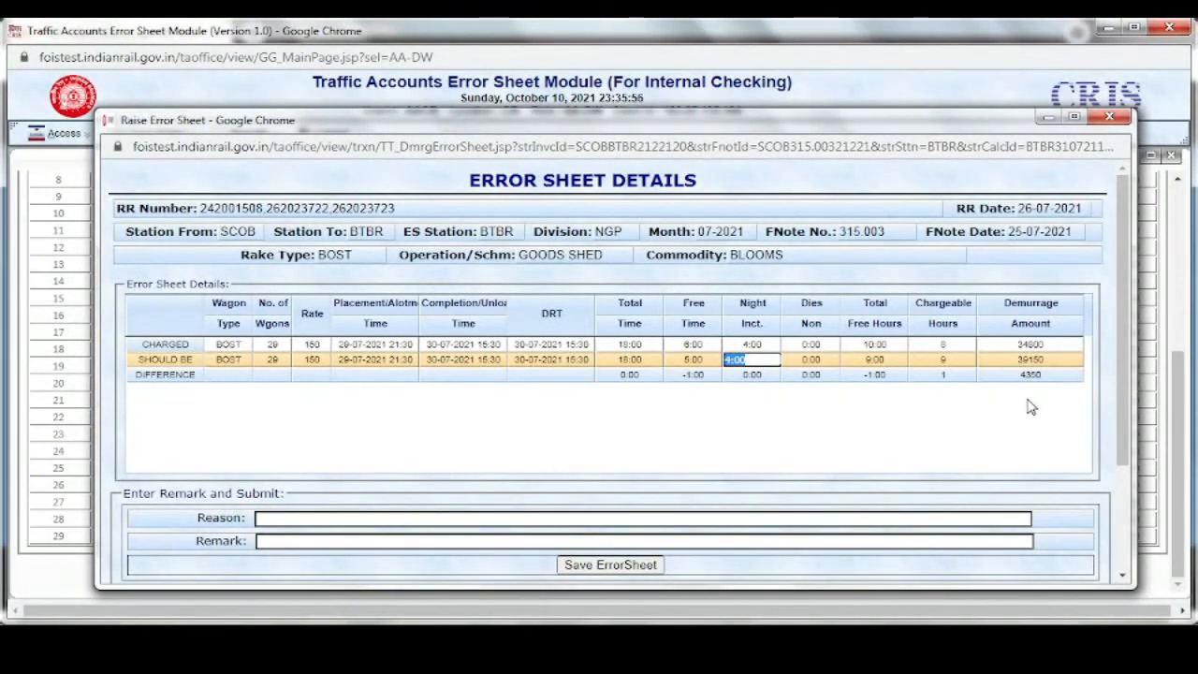
Enter WRONG FREE TIME TAKEN as both the reason and the remark, and save the error sheet.
click(332, 518)
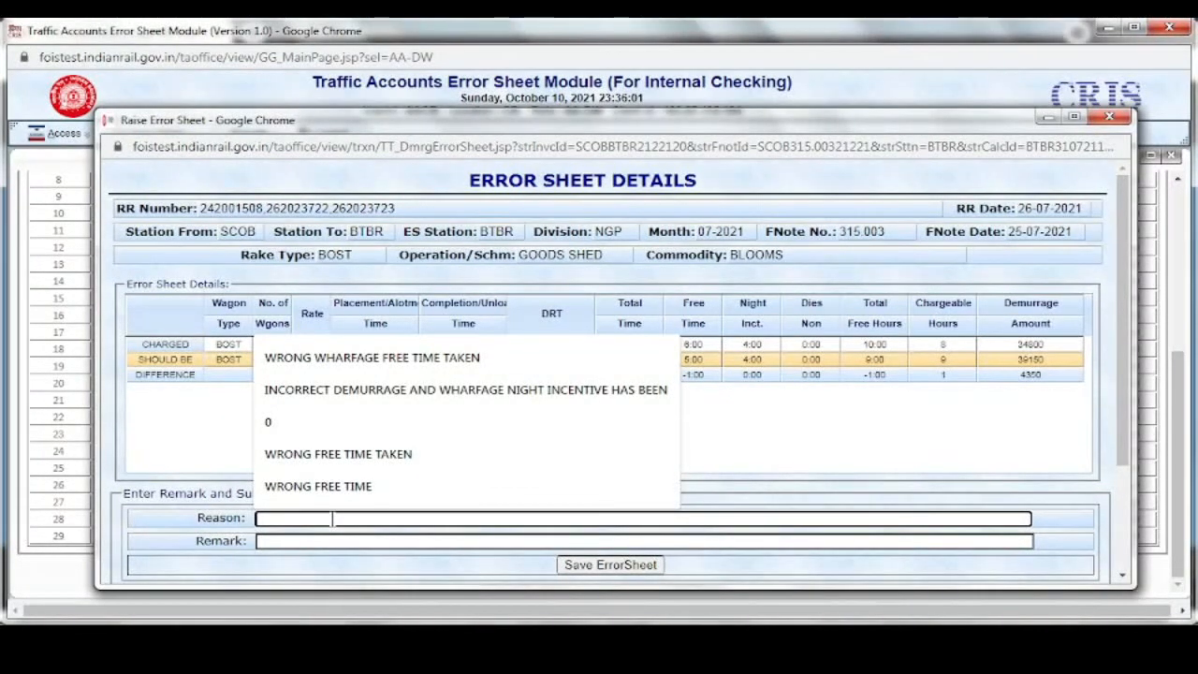
click(365, 455)
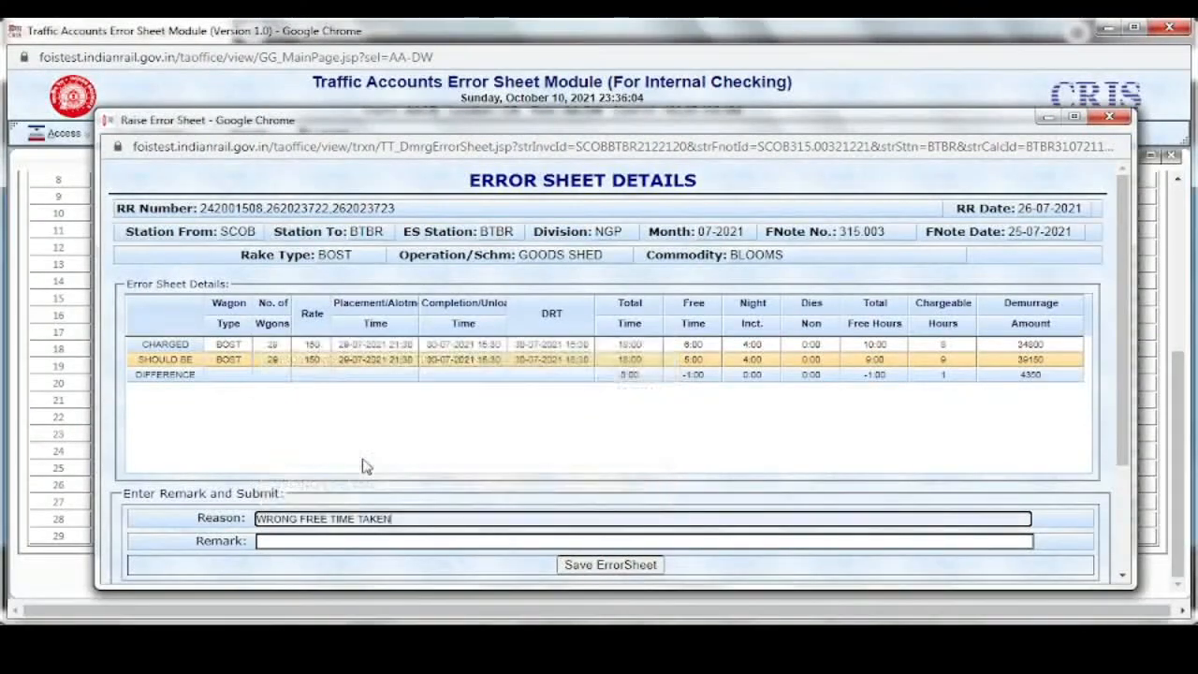
click(297, 542)
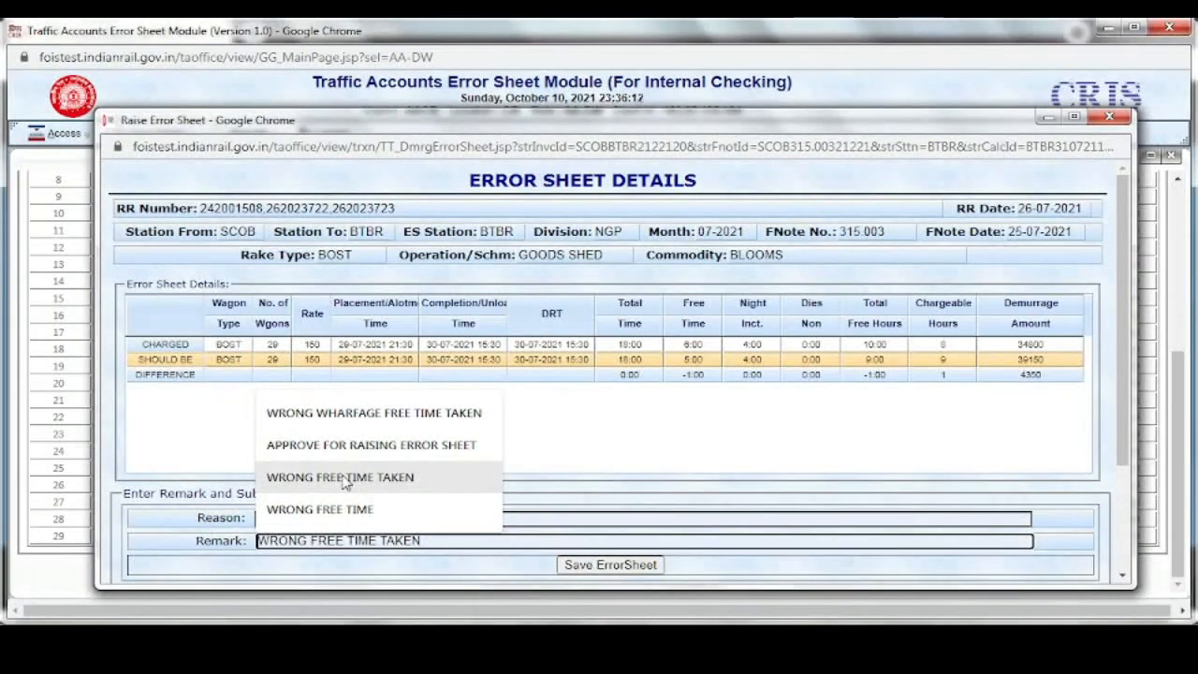
click(386, 481)
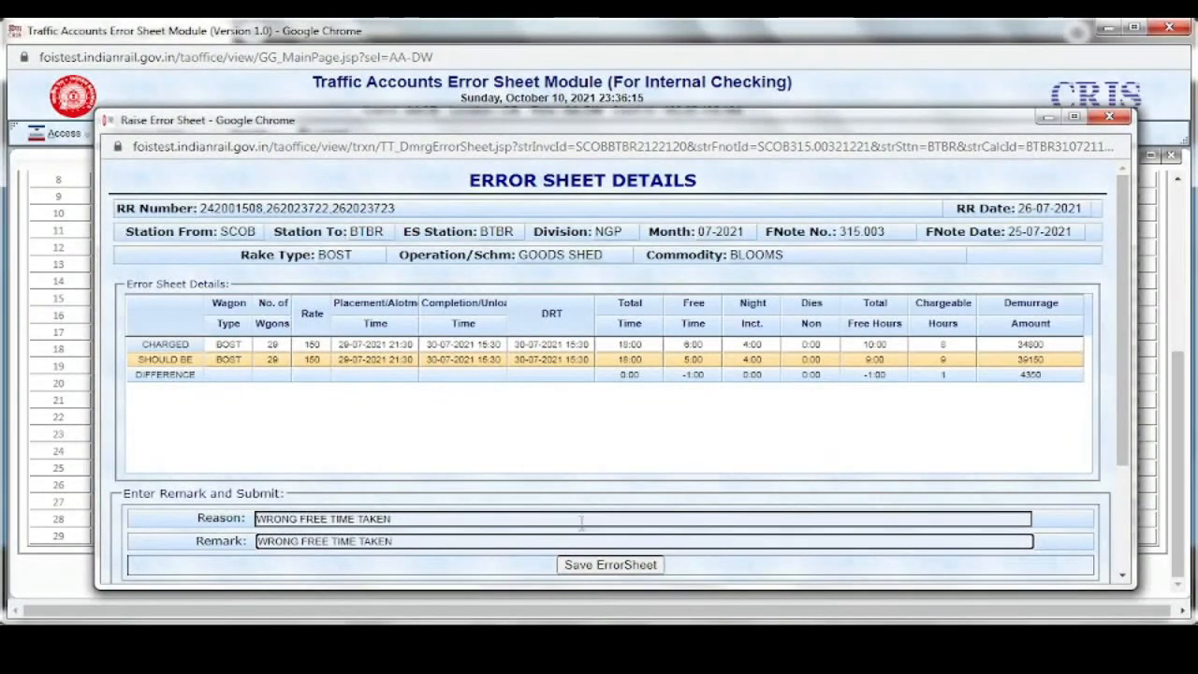
click(595, 566)
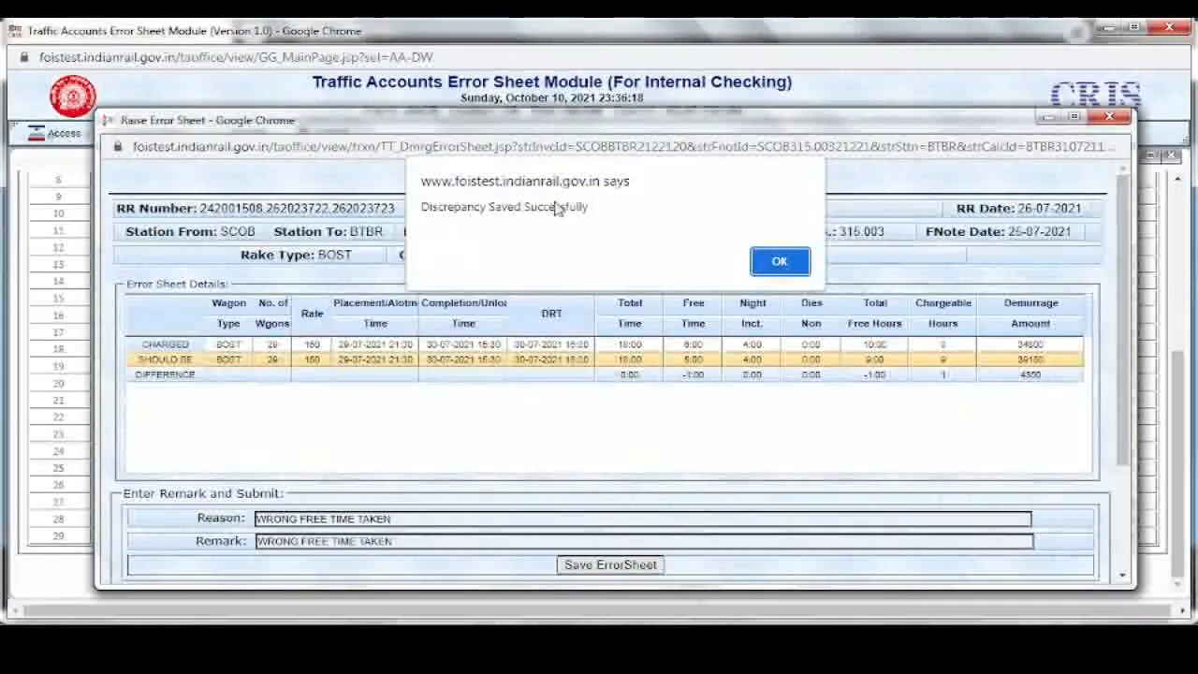
Close the demurrage details and open the pending BTBR discrepancy for WRONG FREE TIME TAKEN from the discrepancies raised on demurrage charges.
click(774, 265)
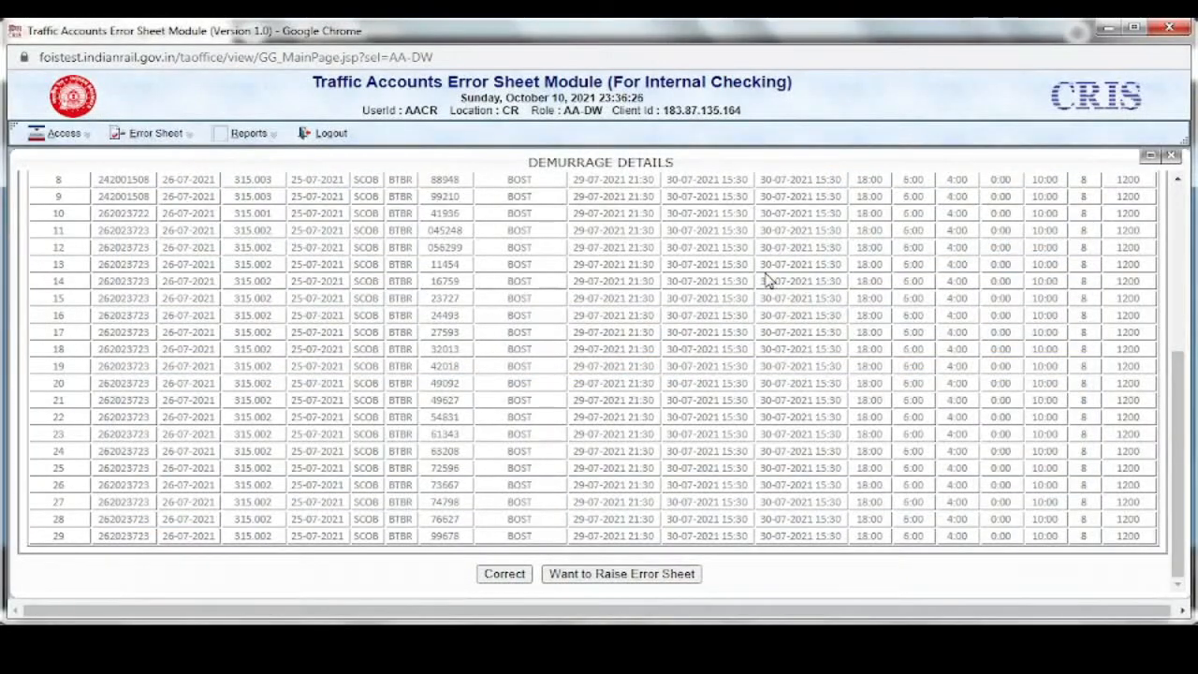
click(1170, 156)
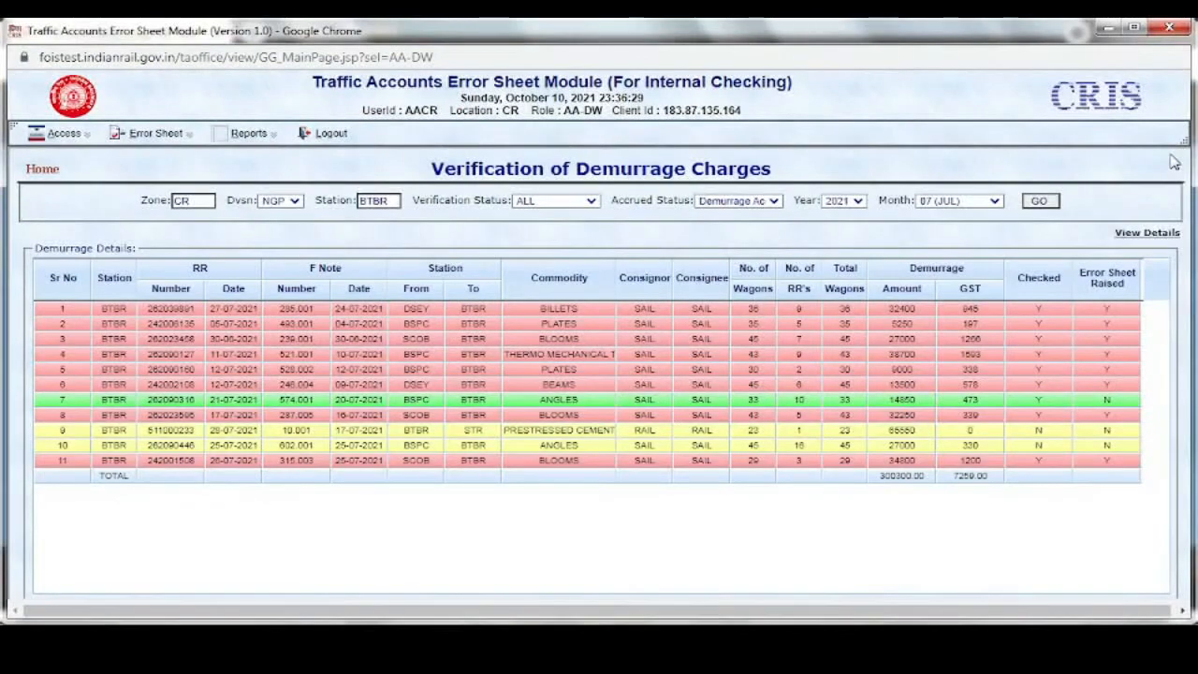
click(164, 139)
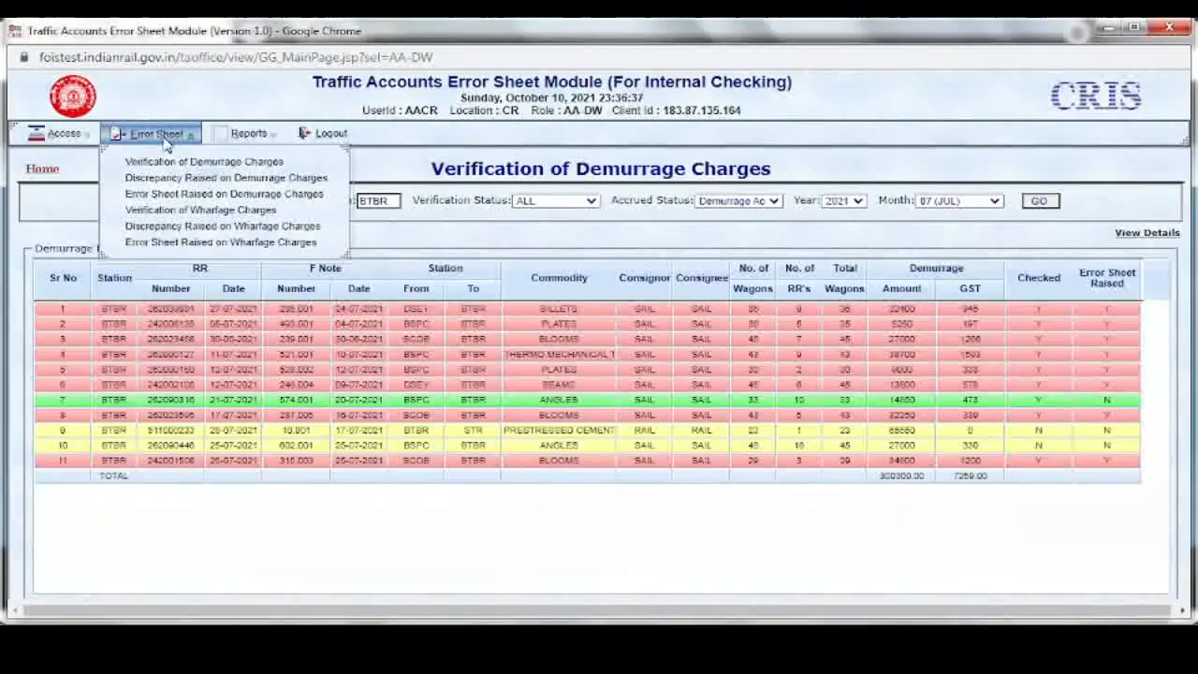
click(210, 180)
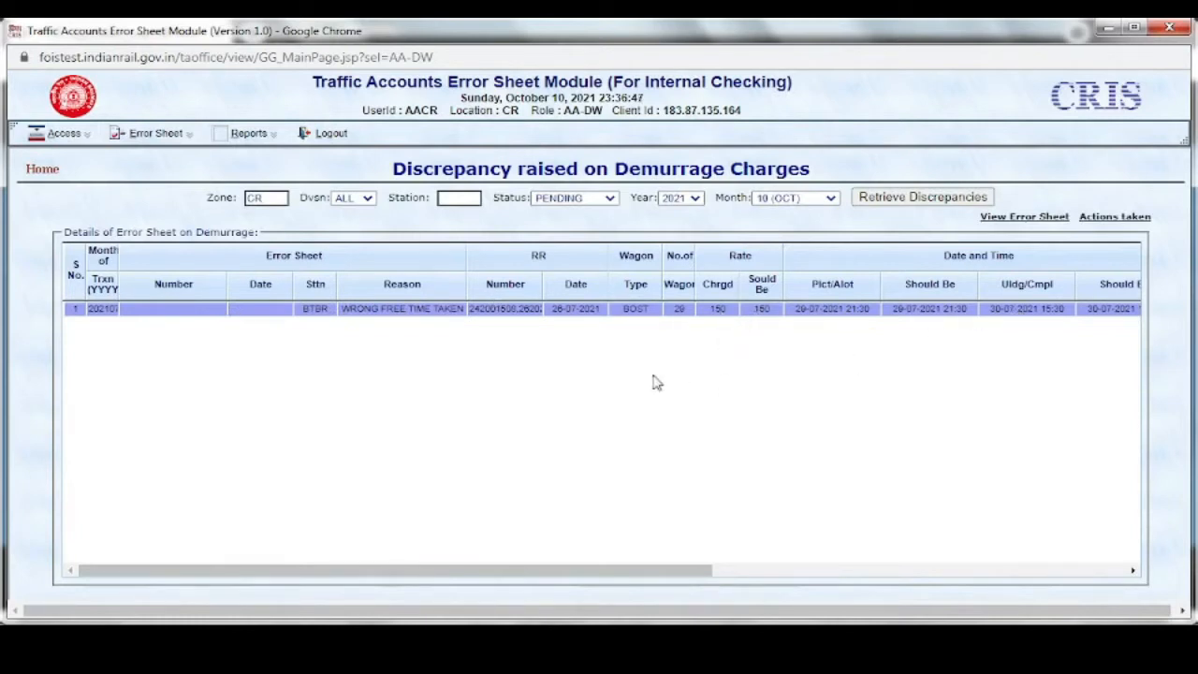
double_click(650, 310)
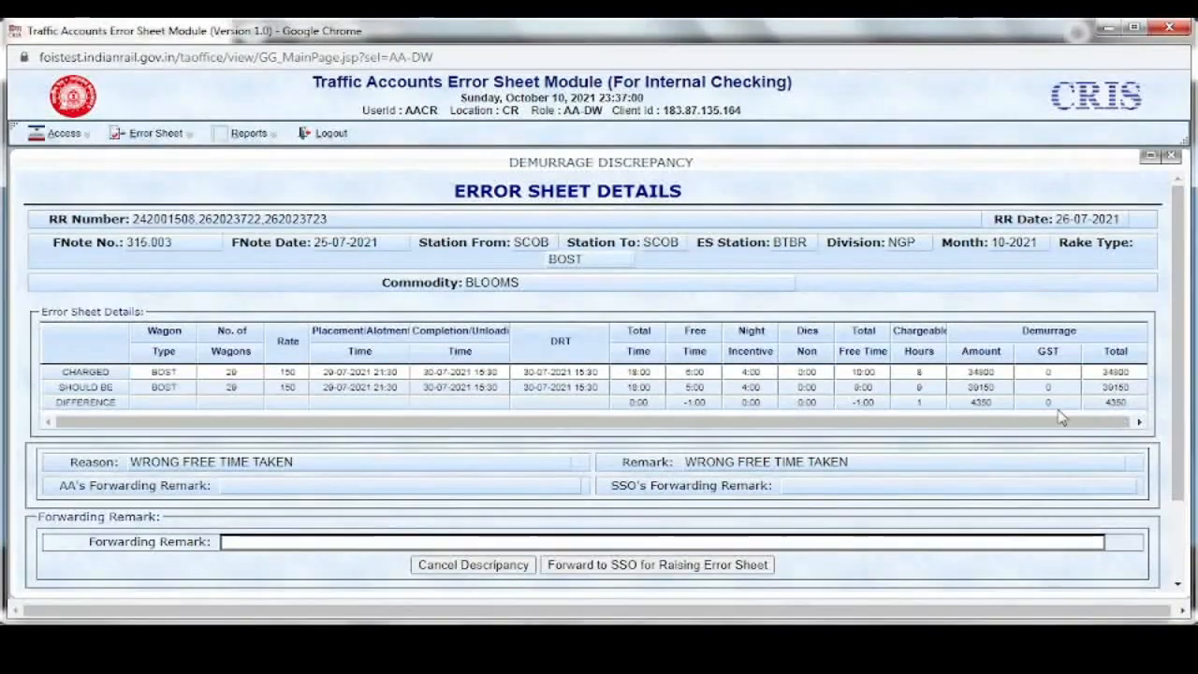
Forward the discrepancy to the SSO for raising an error sheet, with the forwarding remark Forwarded for approval.
click(354, 541)
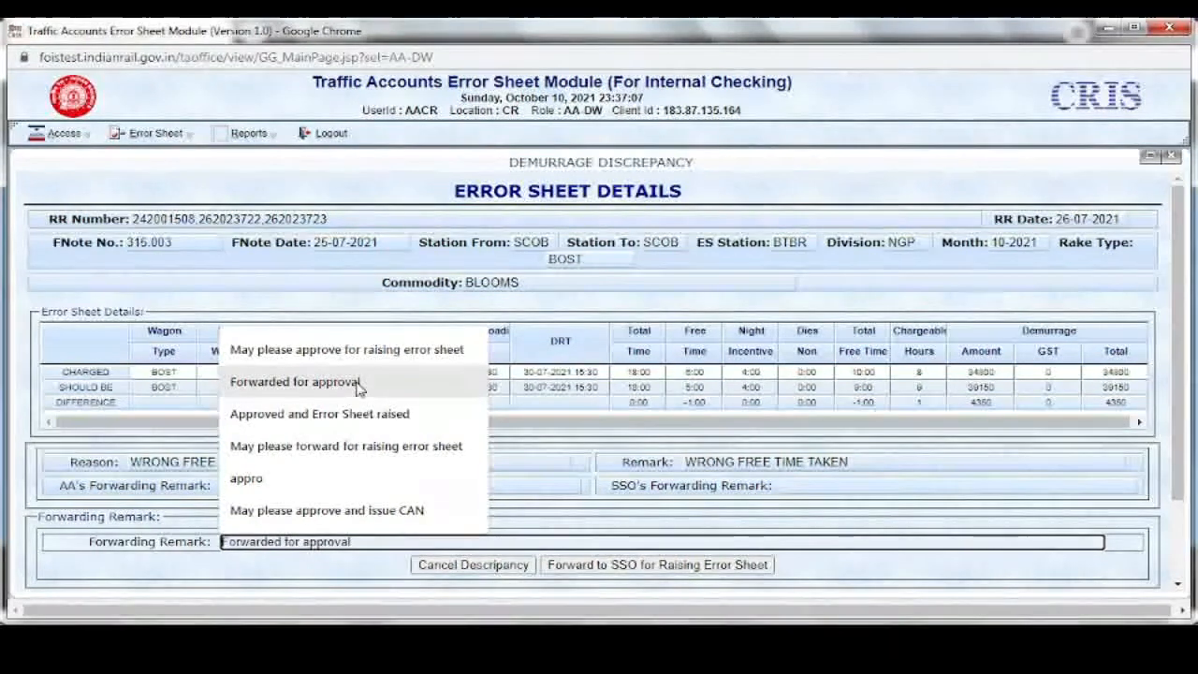
click(358, 382)
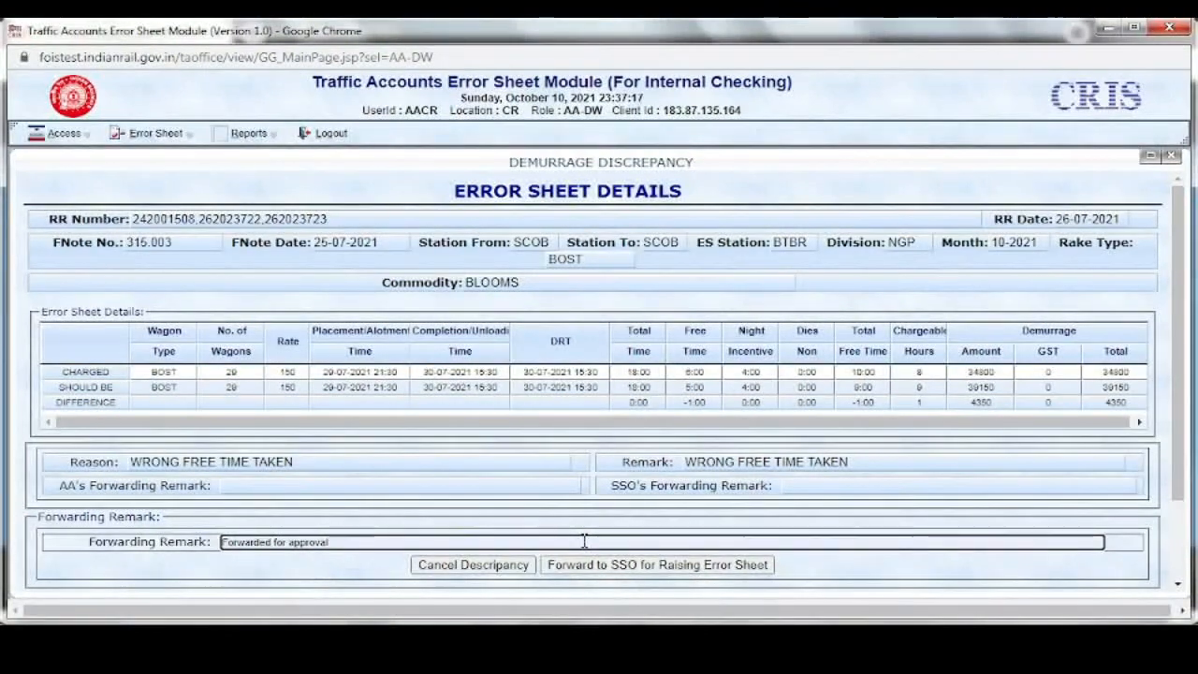
click(658, 568)
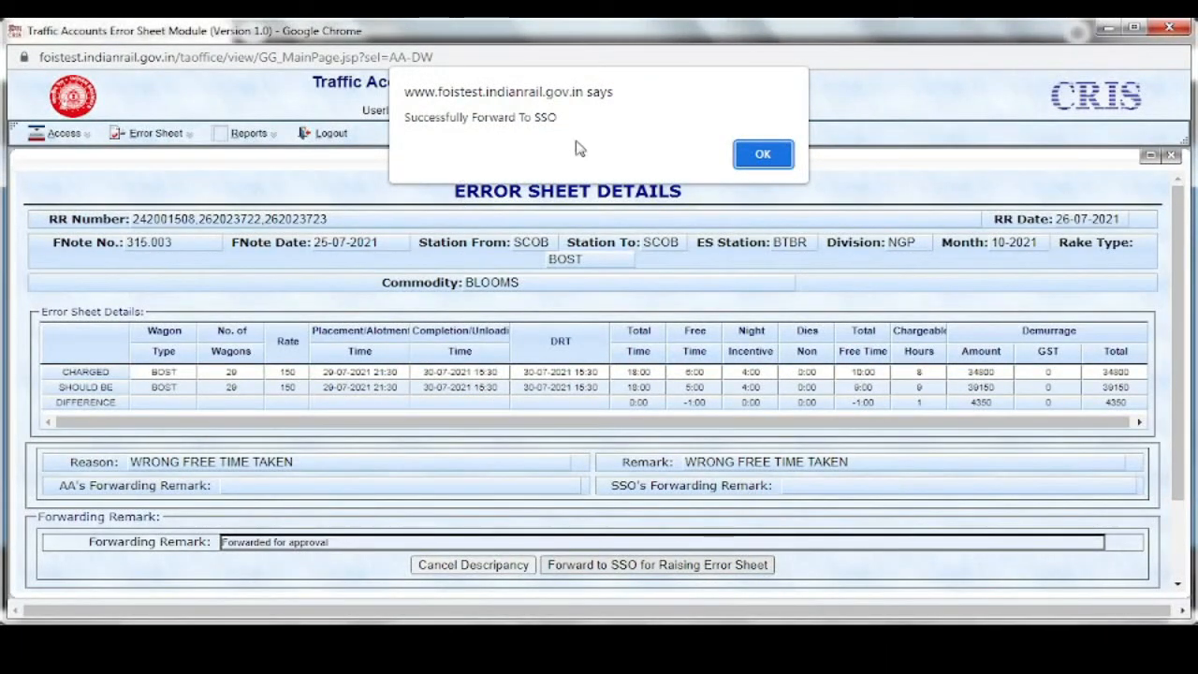
click(760, 167)
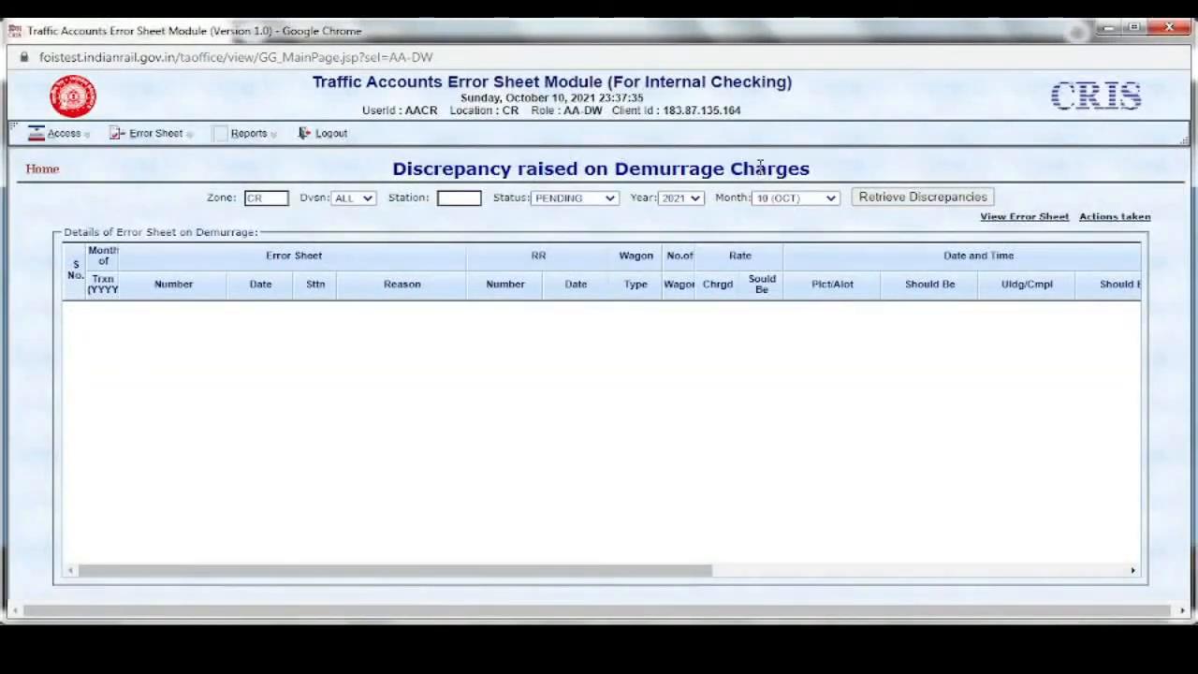
Log out of the current account and enter SSOCR as the user name on the Error Sheet login form.
click(327, 134)
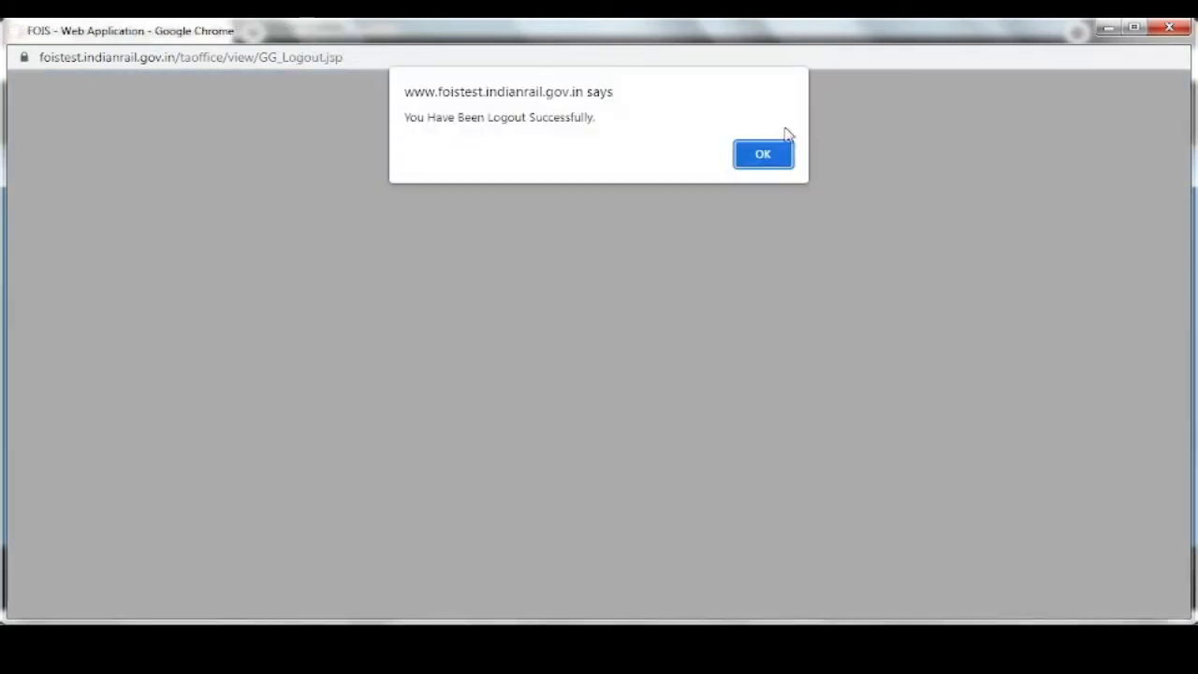
click(756, 161)
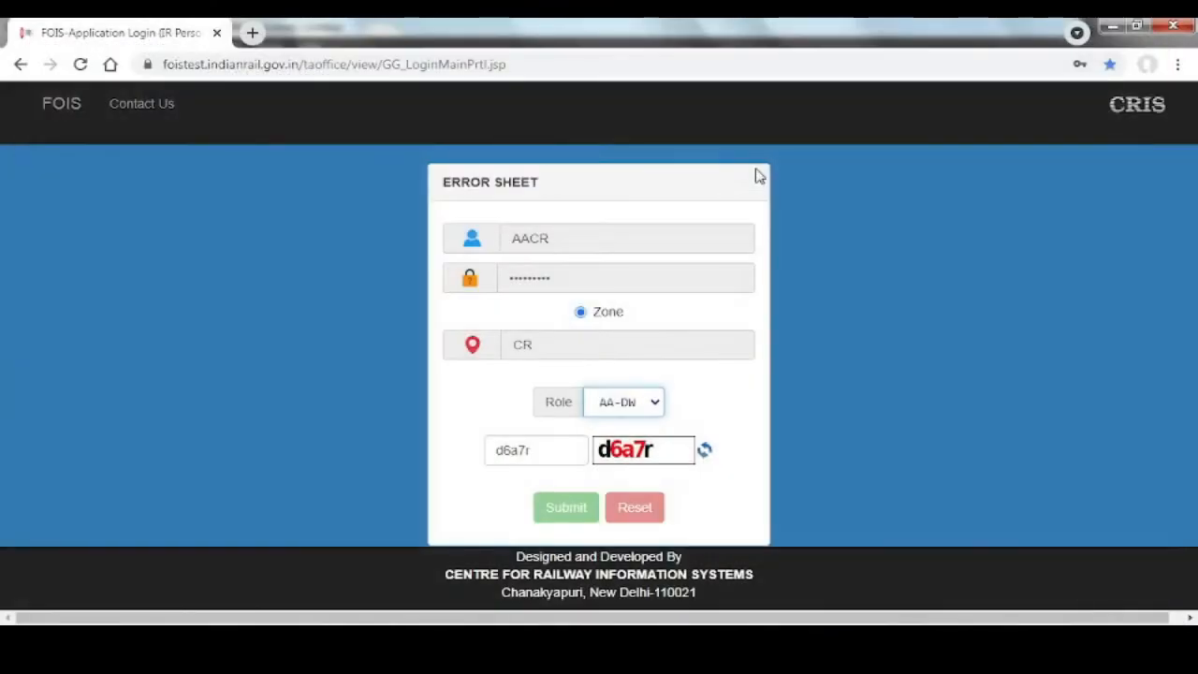
click(564, 236)
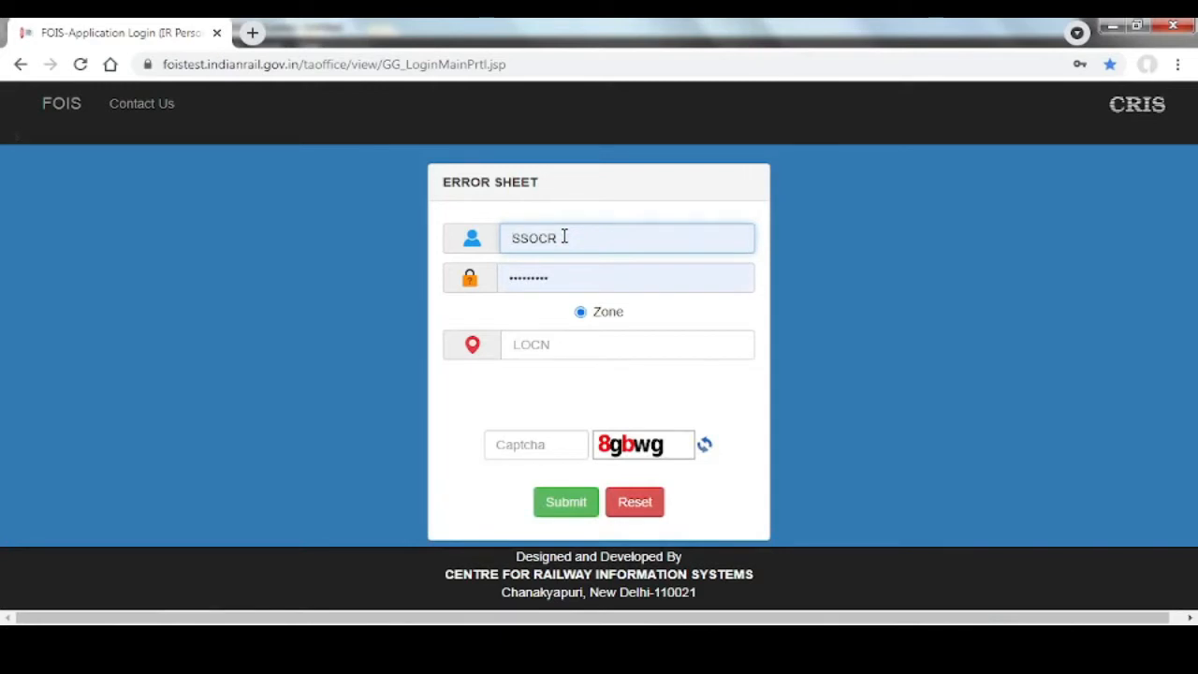
click(573, 238)
key(BackSpace)
key(BackSpace)
key(BackSpace)
key(BackSpace)
key(BackSpace)
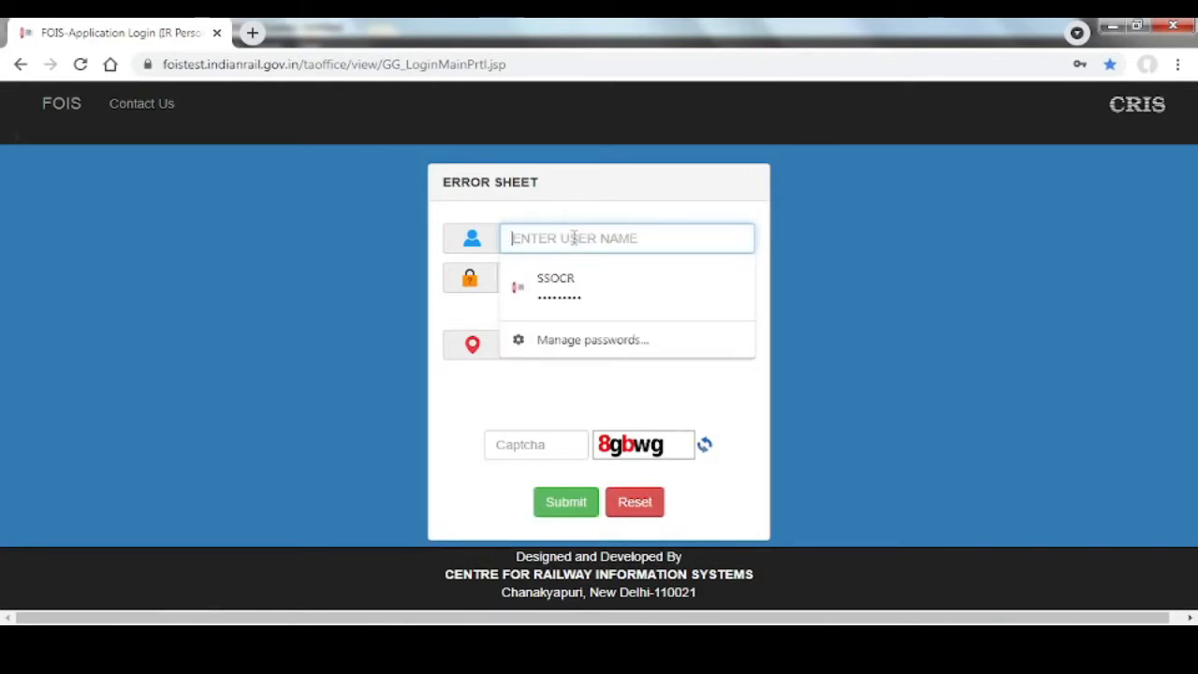
text(SSOCR)
key(Tab)
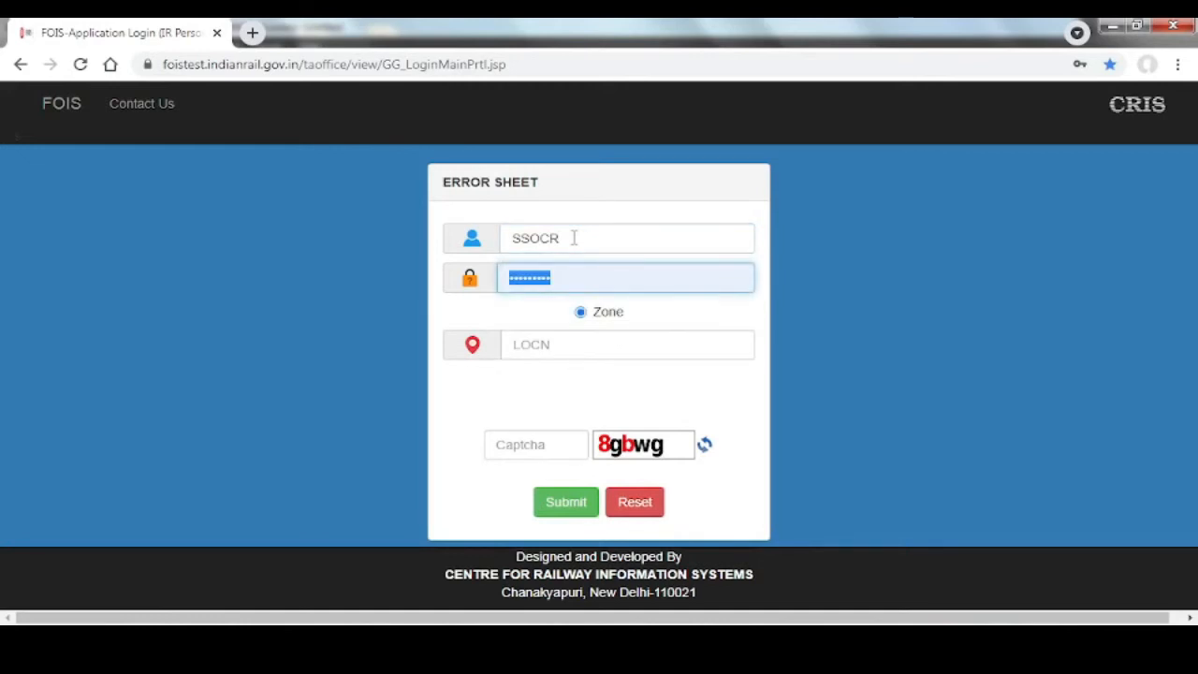
Enter the account password, CR as the zone location, and the displayed captcha code on the login form.
text(••)
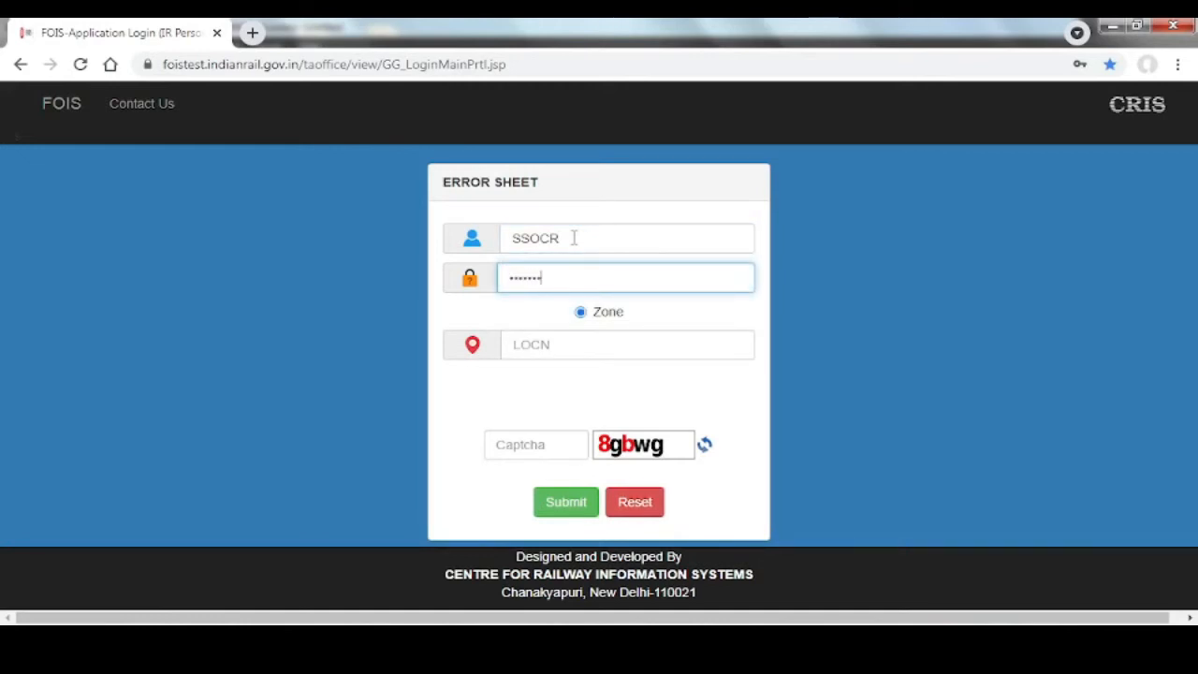
key(Tab)
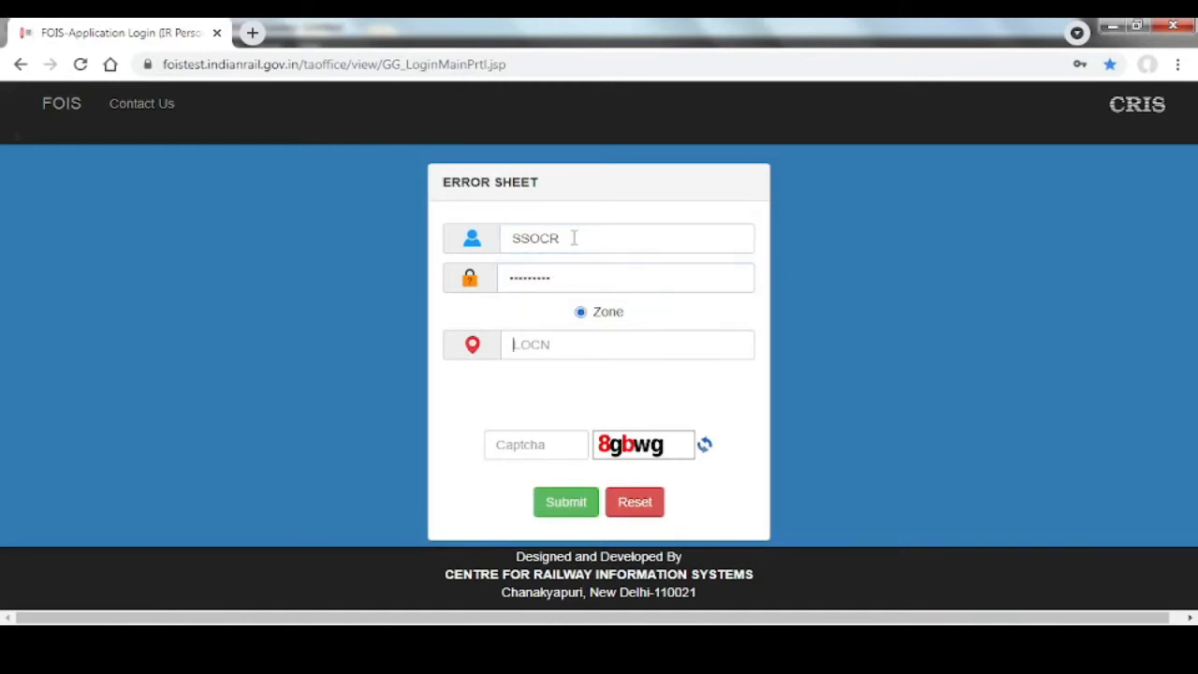
text(CR)
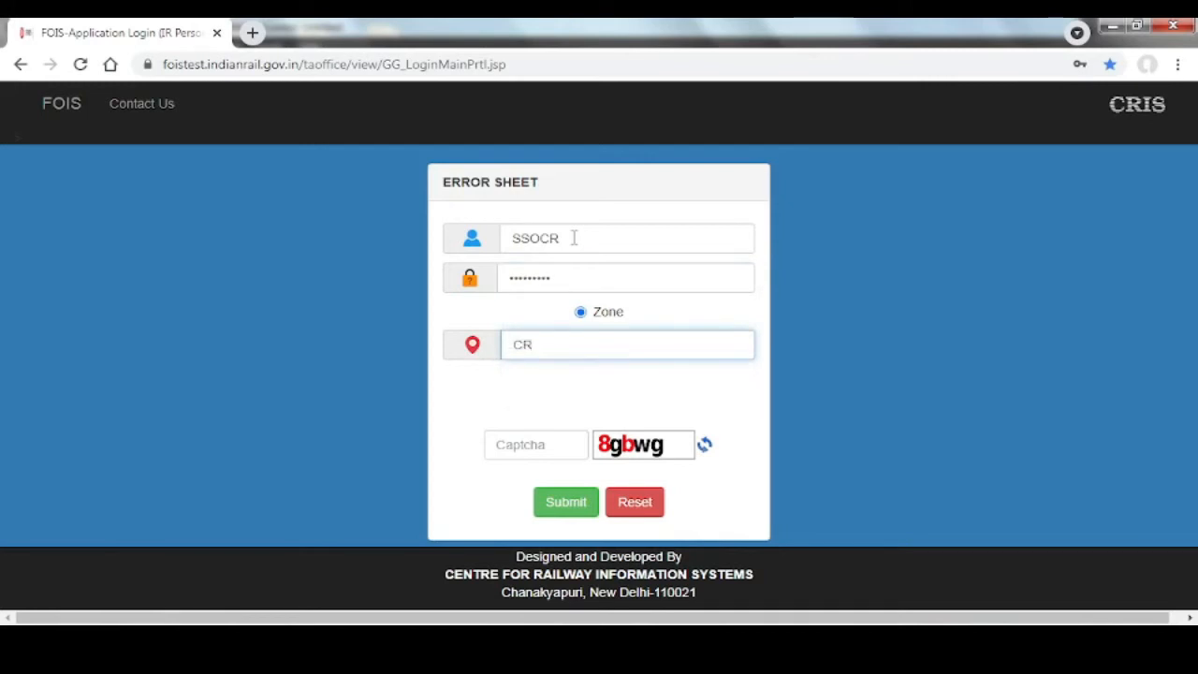
key(Tab)
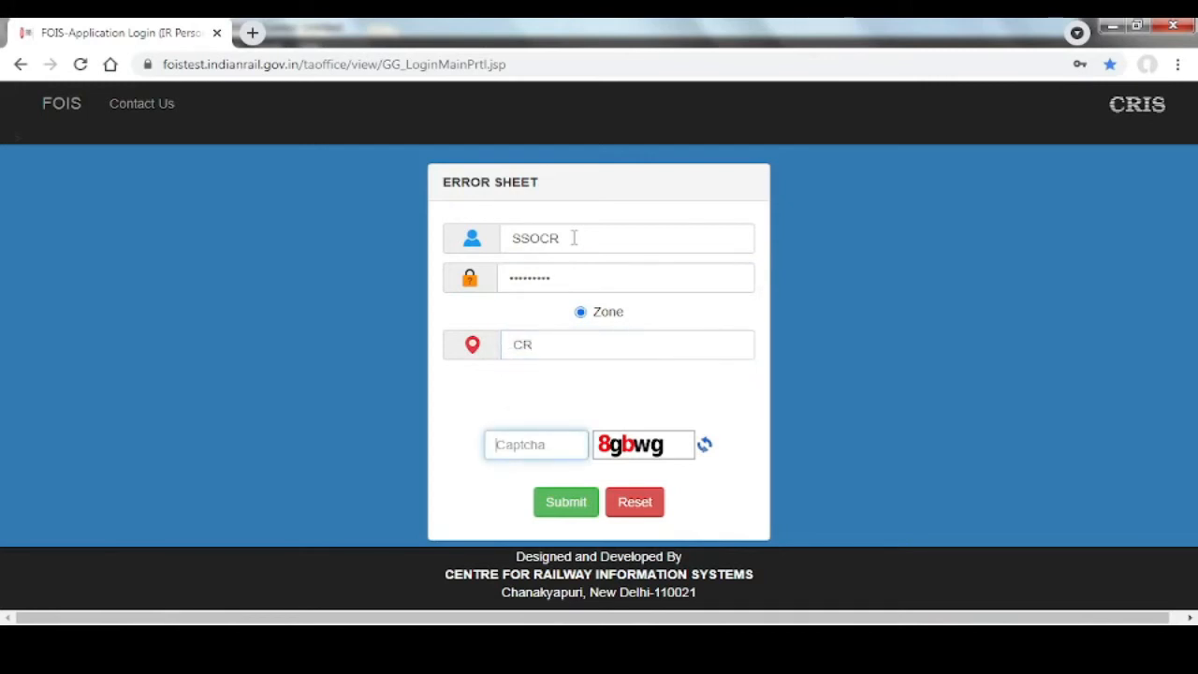
text(8gbwg)
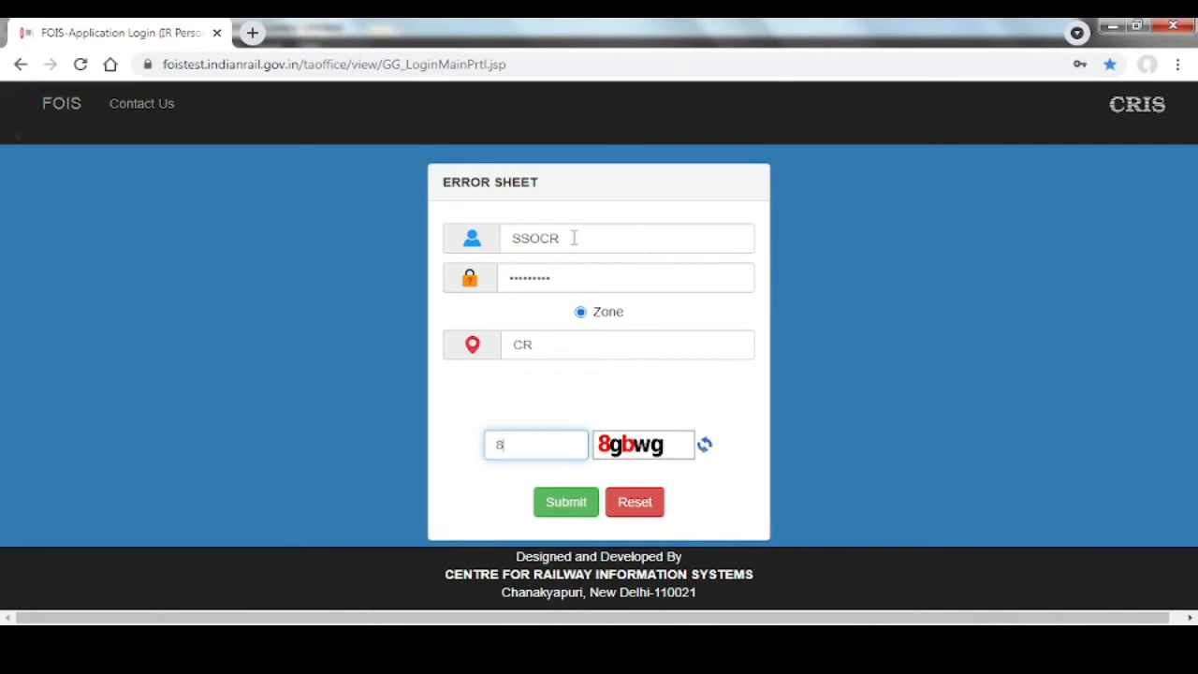